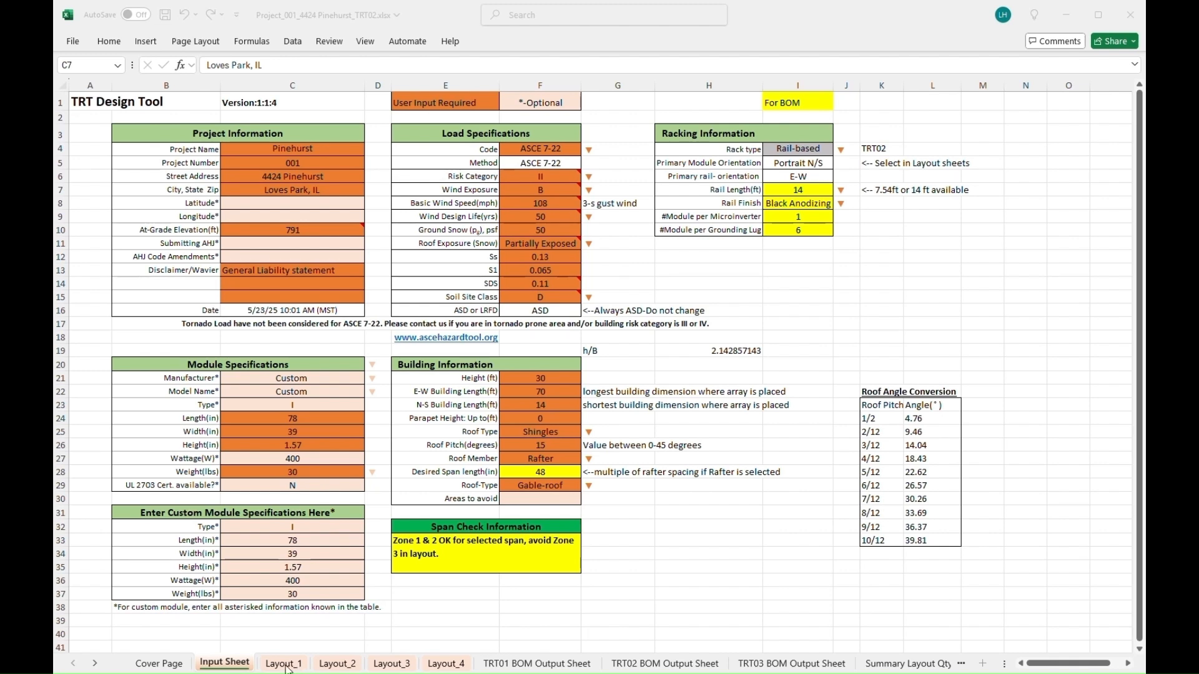
- Switch to the Layout_1 sheet with its 50-by-30 roof and 44-module portrait array
left_click(286, 669)
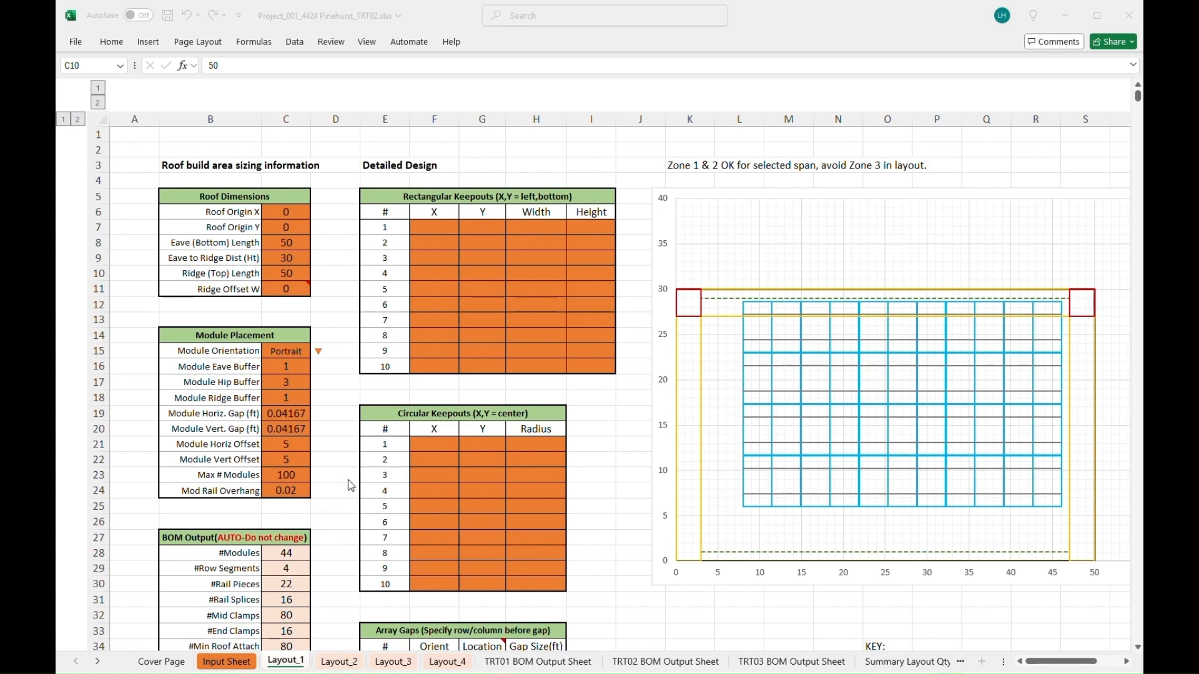
- Confirm the Module Orientation in C15 stays Portrait
left_click(293, 348)
left_click(293, 348)
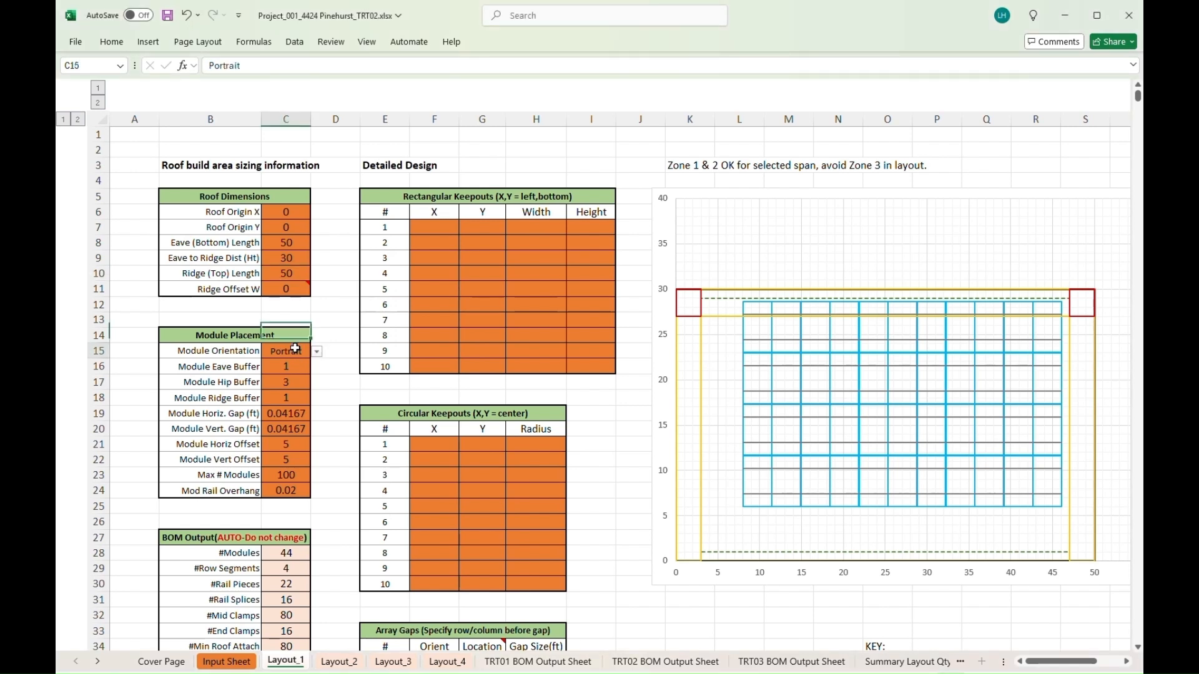
left_click(317, 354)
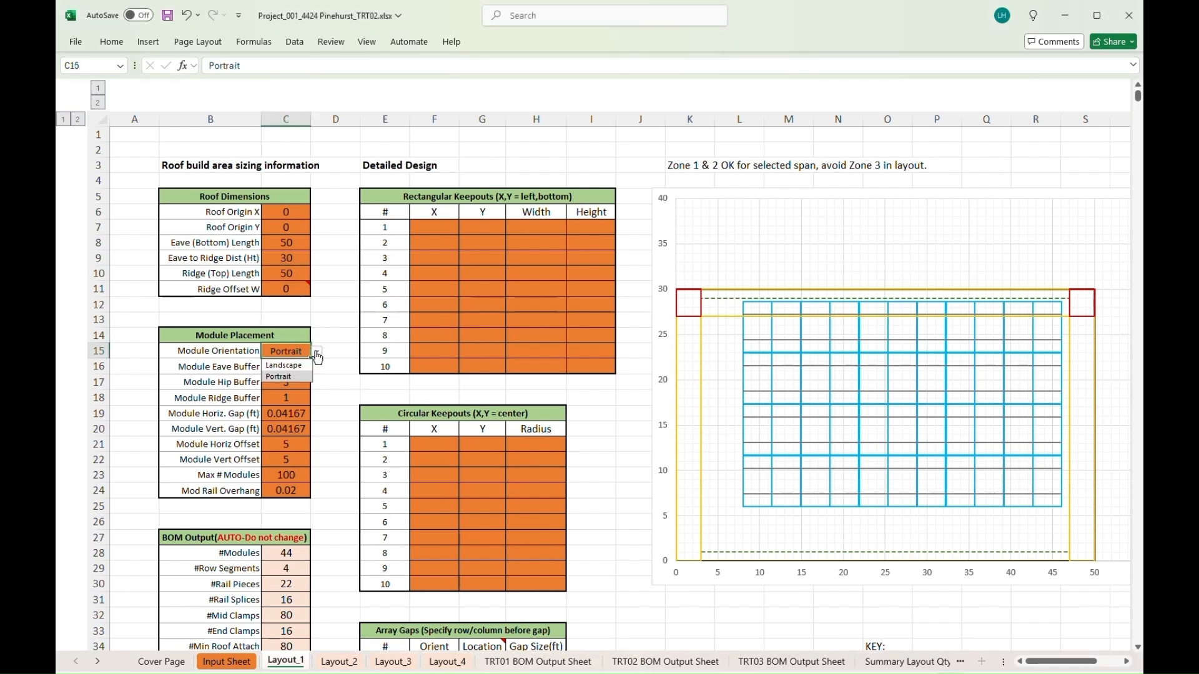
left_click(329, 481)
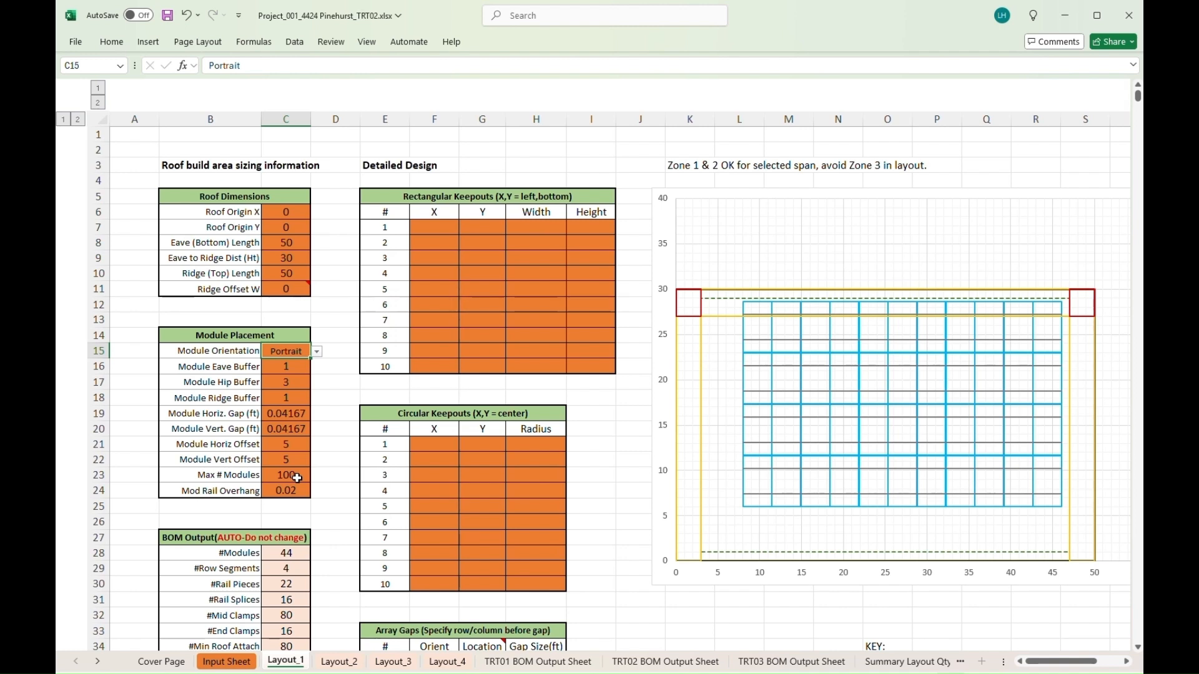
- Set Max # Modules in C23 to 12
left_click(297, 478)
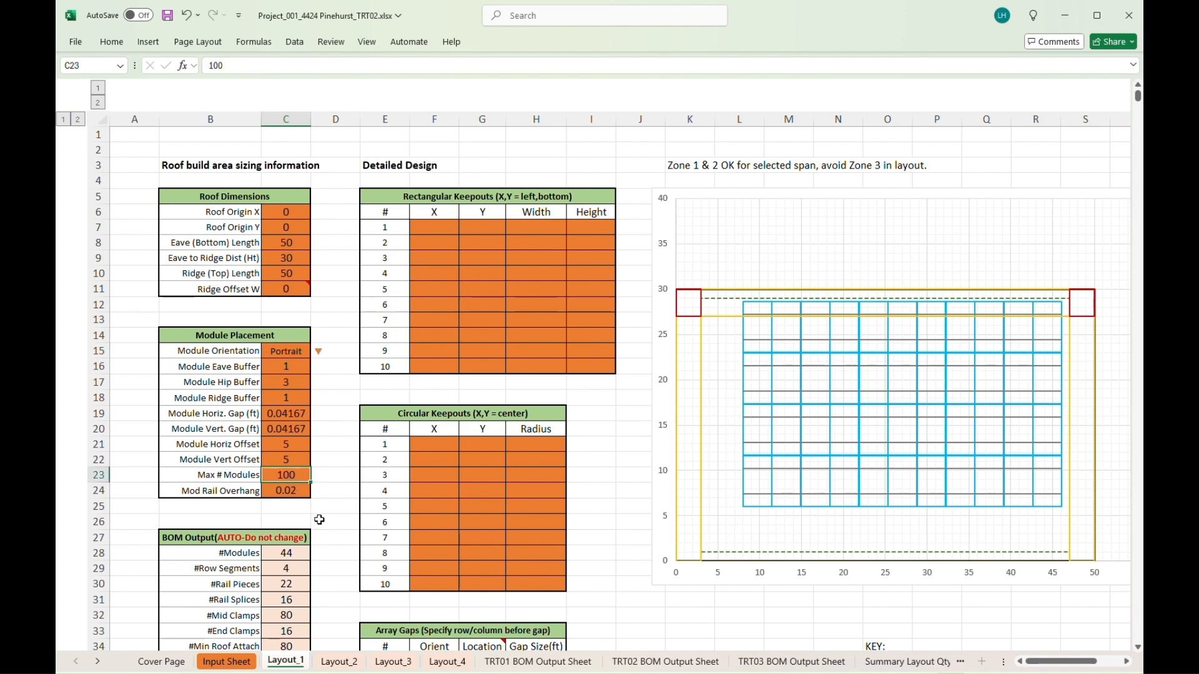
type("12")
key("Return")
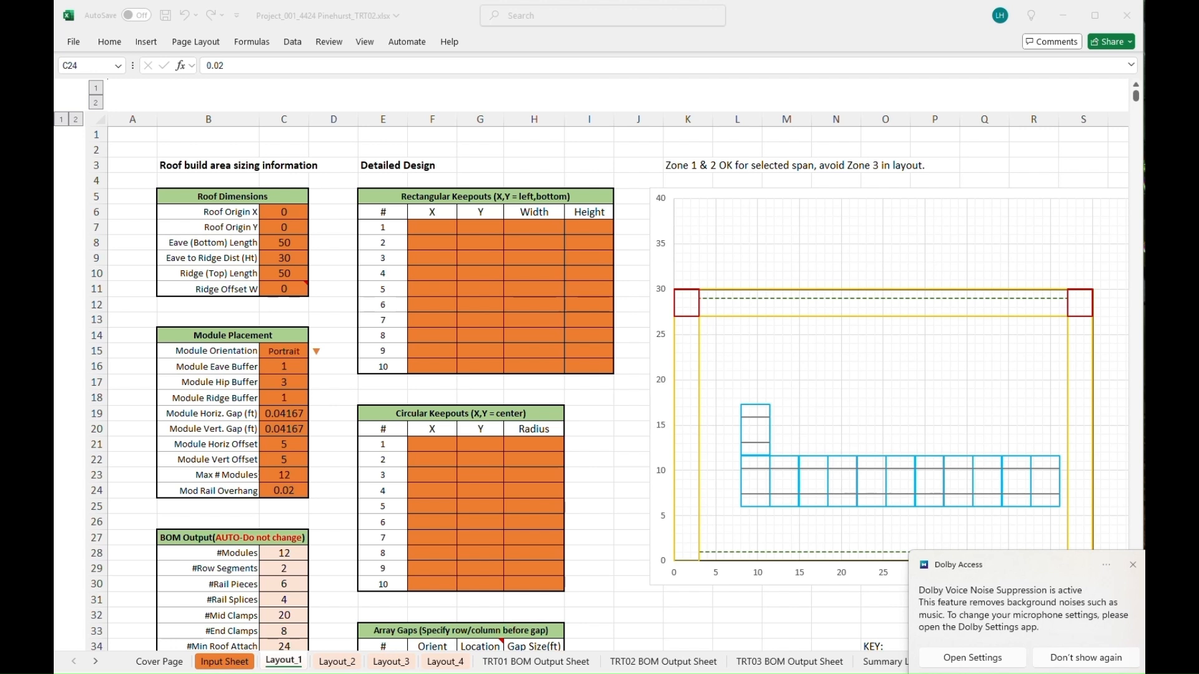
mouse_move(743, 673)
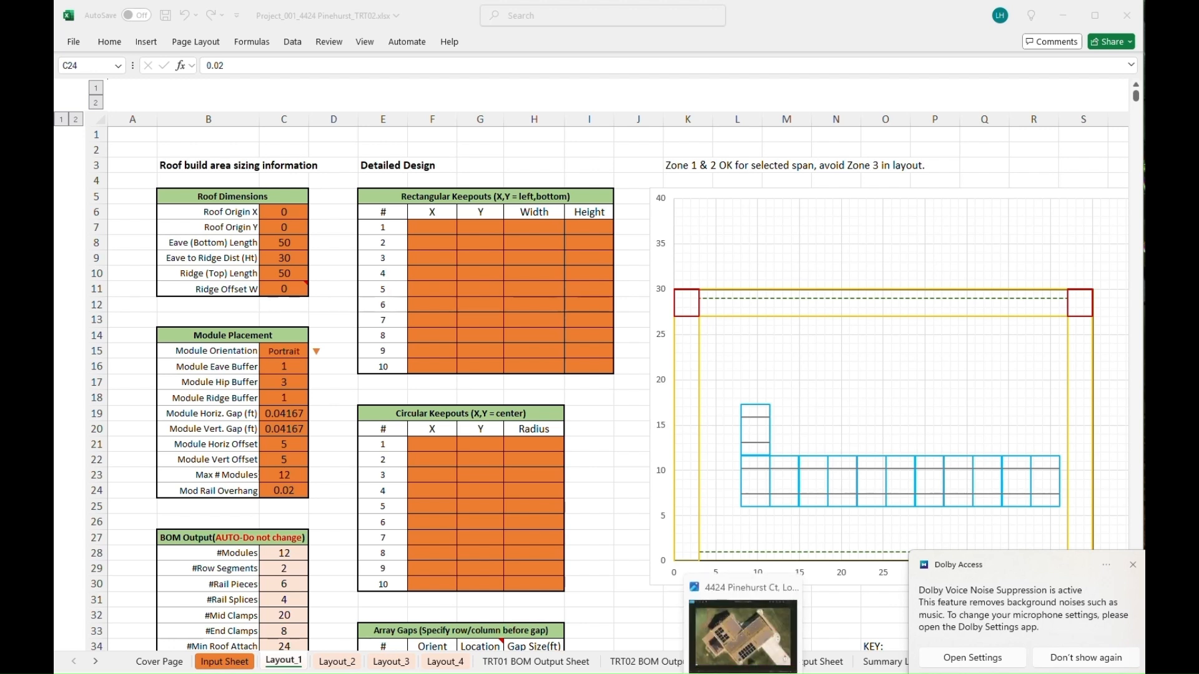
left_click(743, 634)
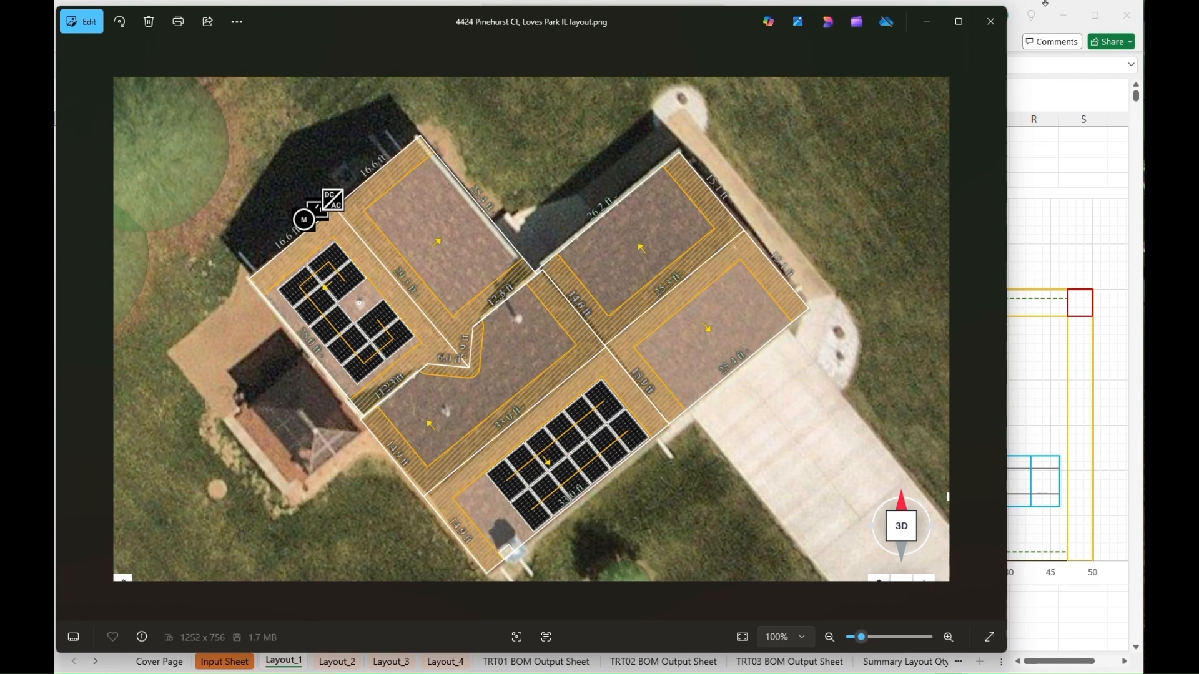
left_click(991, 21)
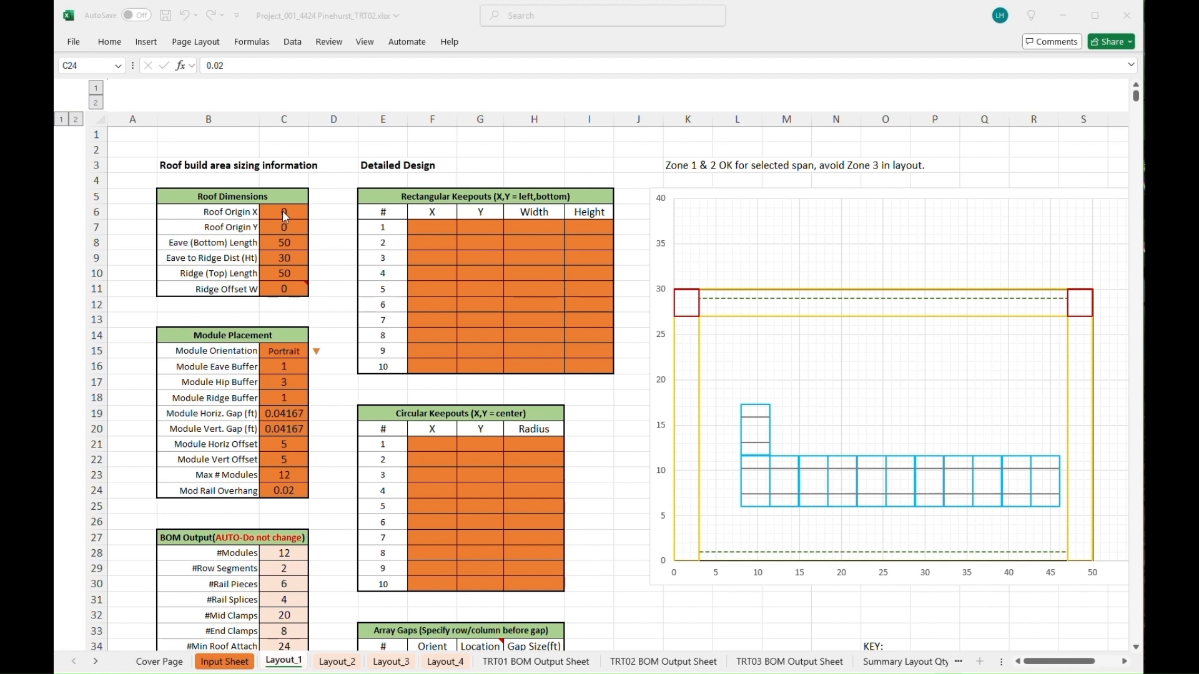
- Set eave length 33, eave-to-ridge distance 15 and ridge length 33 in C8:C10
left_click(286, 242)
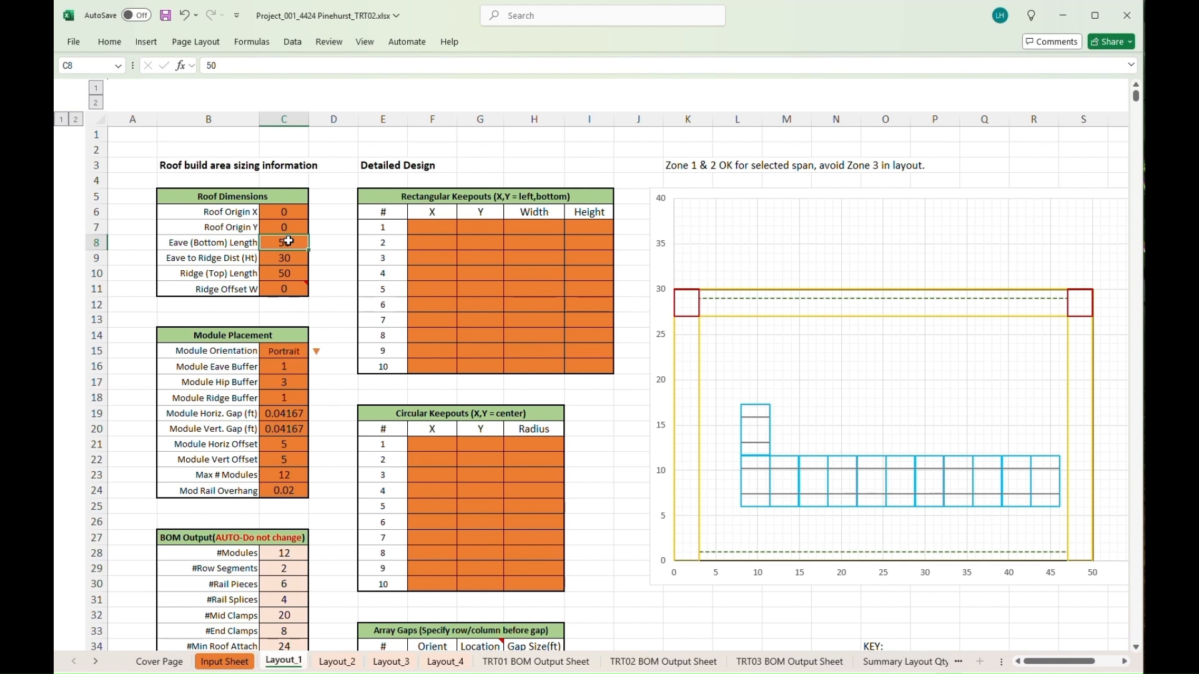
type("33")
left_click(287, 261)
type("15")
double_click(289, 273)
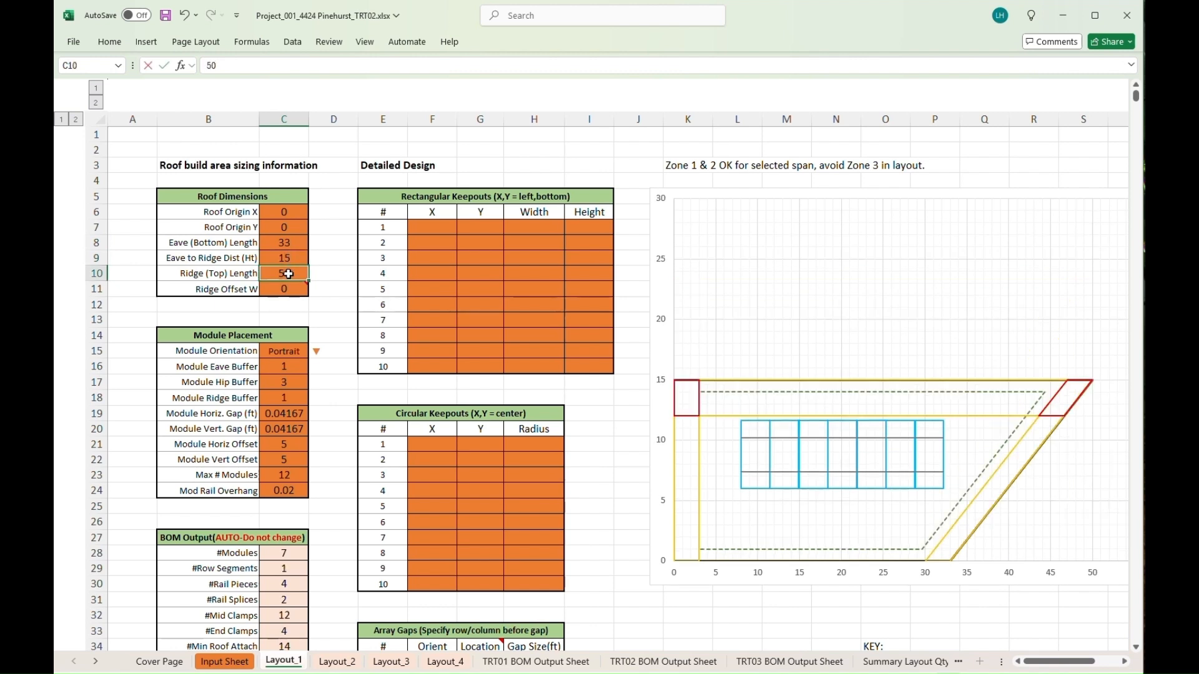
type("33")
left_click(347, 355)
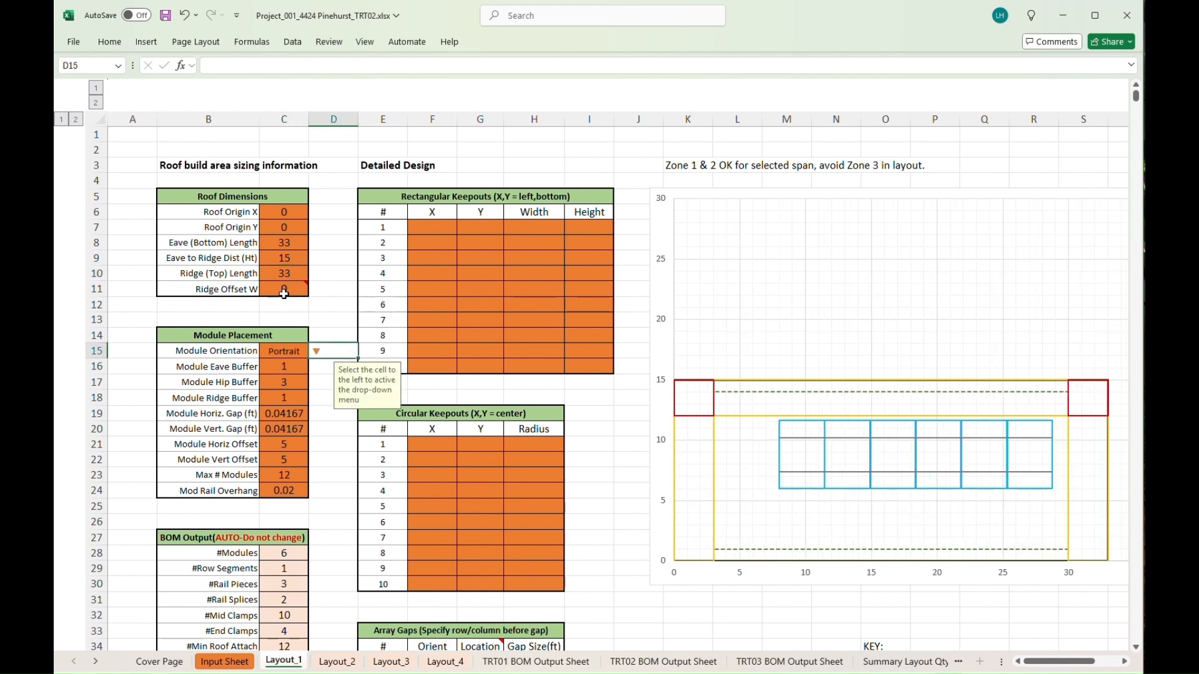
- Enter the Ridge Offset W value in C11, keeping zero ridge offset
mouse_move(283, 289)
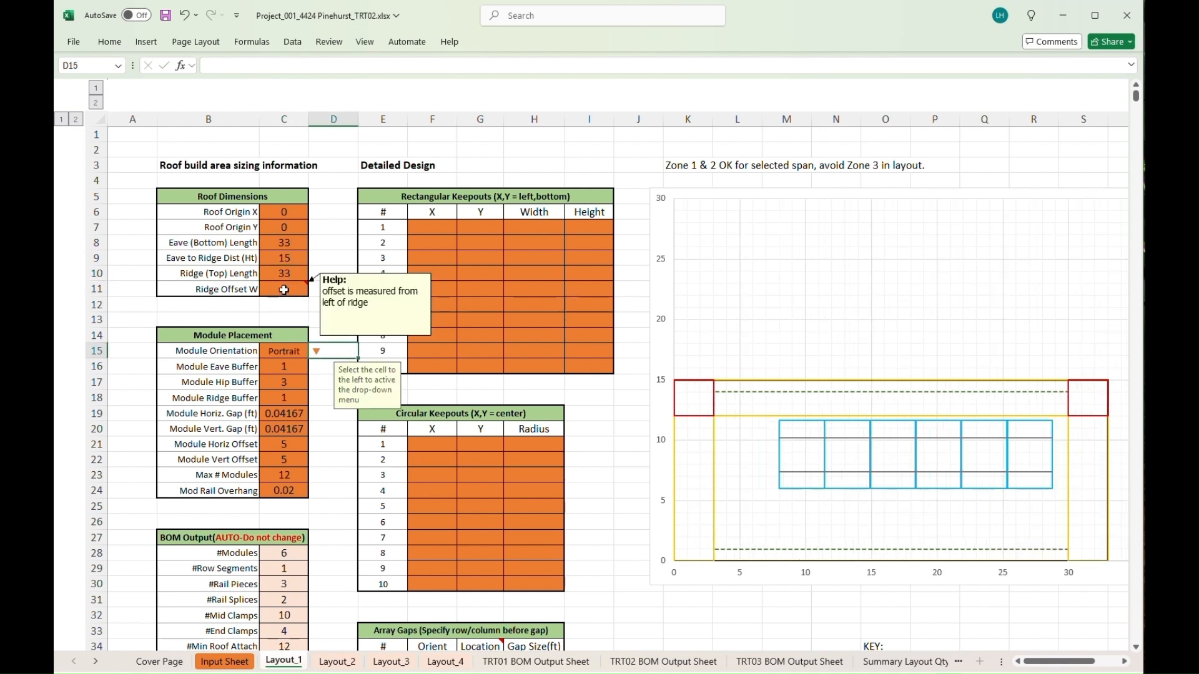
left_click(283, 290)
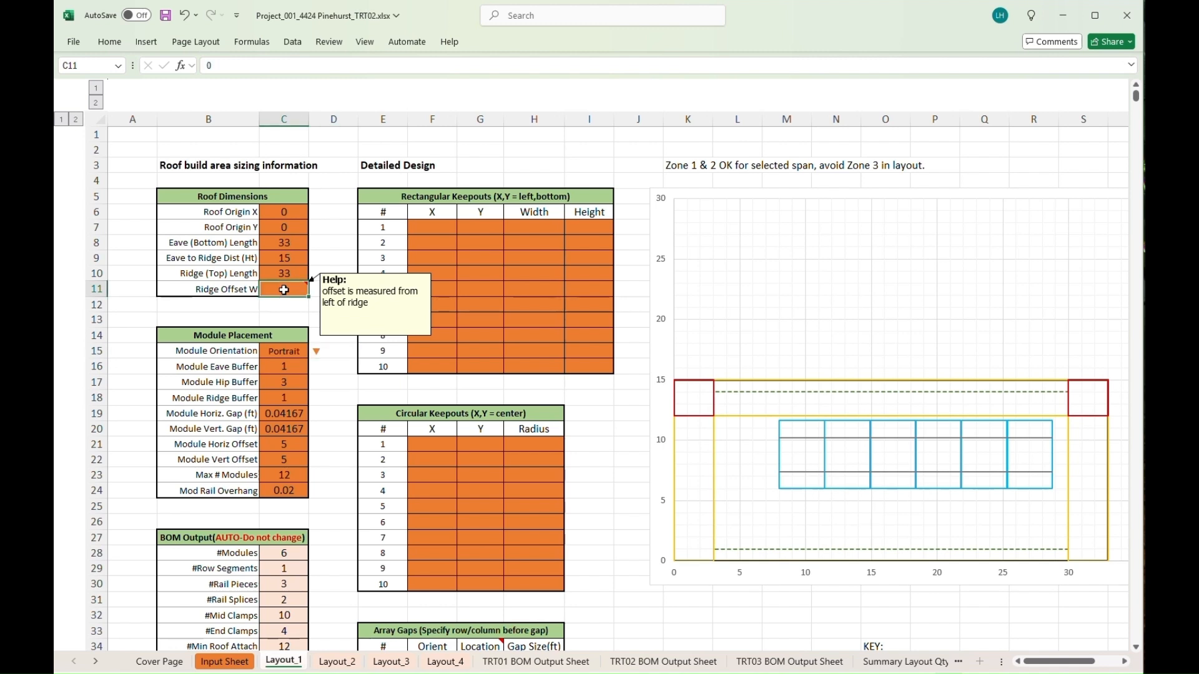
type("010")
key("Return")
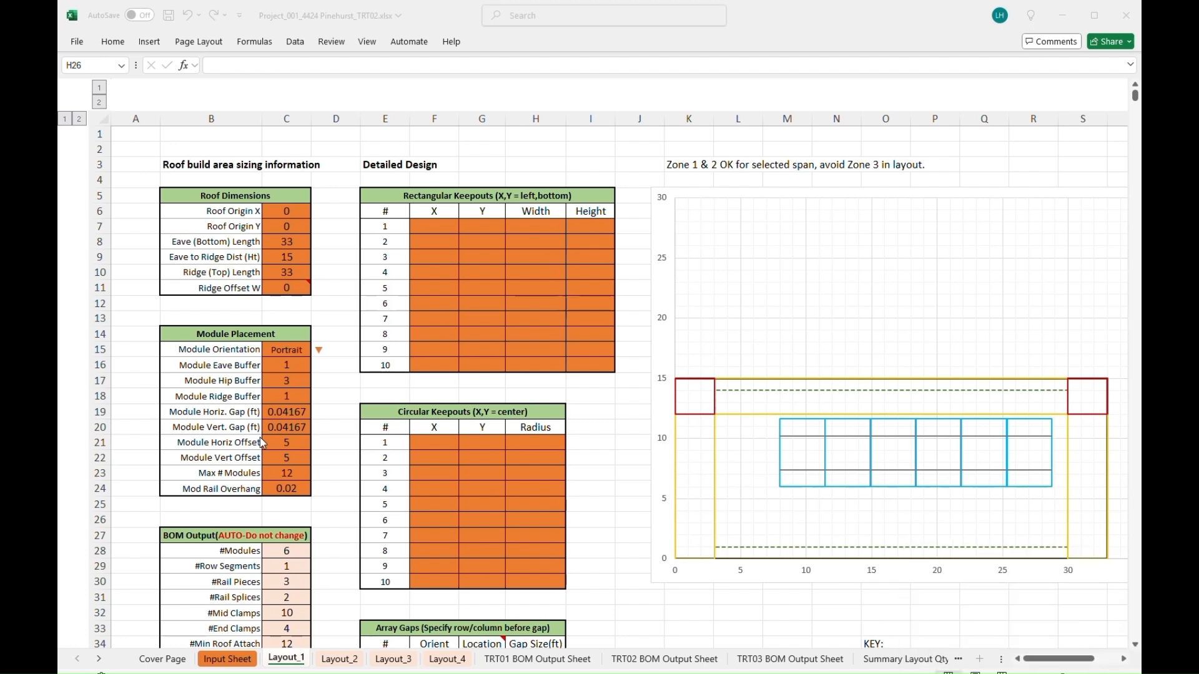
- Set the module eave, hip and ridge buffers to 0.5
left_click(288, 365)
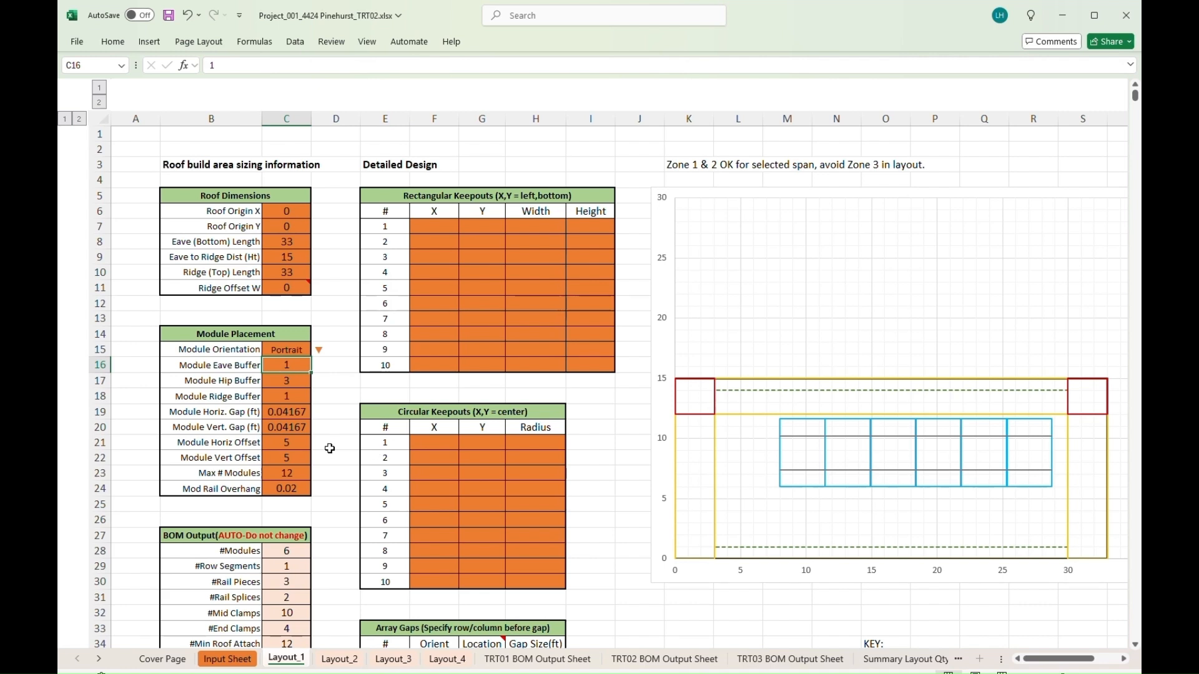
type("0")
type("5")
key("BackSpace")
type("0.5")
key("BackSpace")
key("BackSpace")
key("BackSpace")
key("BackSpace")
type("0.5")
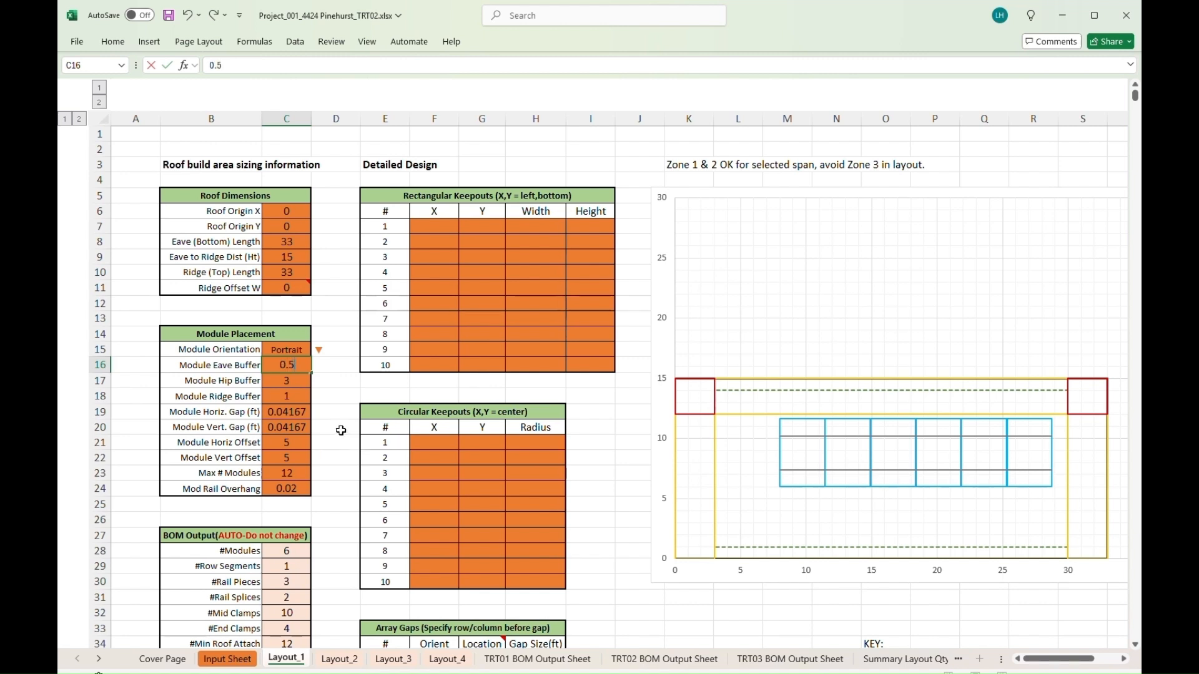
left_click(300, 384)
type("0.5")
left_click(291, 395)
type("0.5")
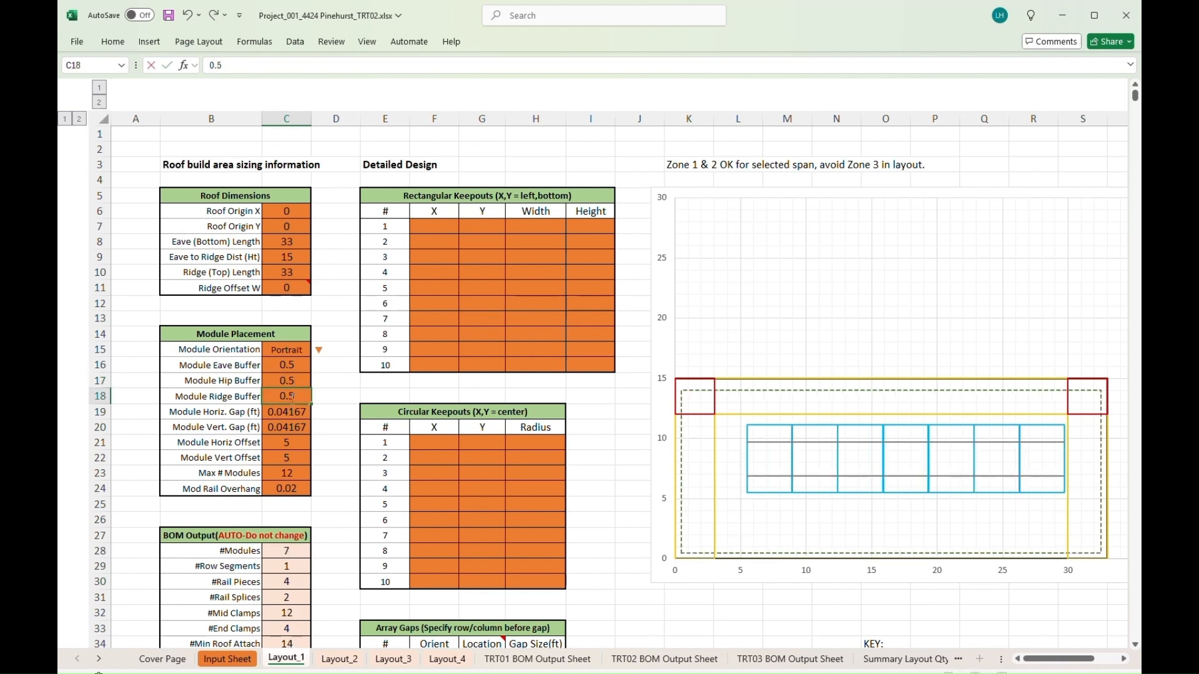
left_click(303, 446)
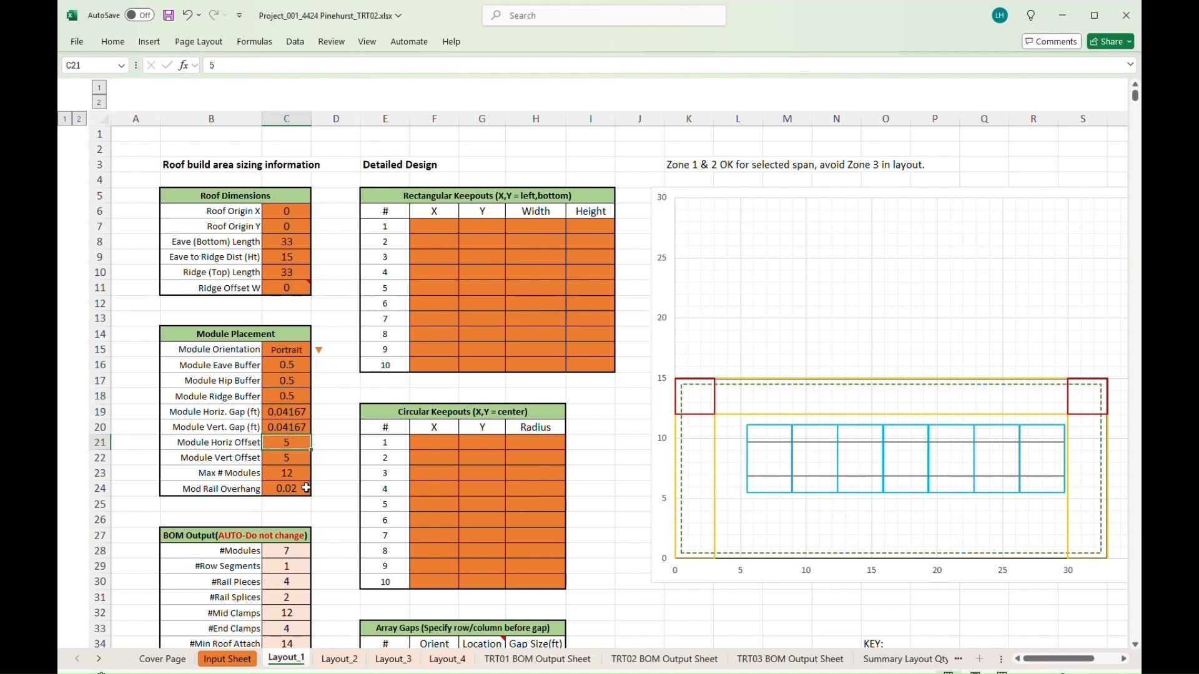
- Set the module horizontal and vertical offsets to 0.5
type("0.5")
key("Return")
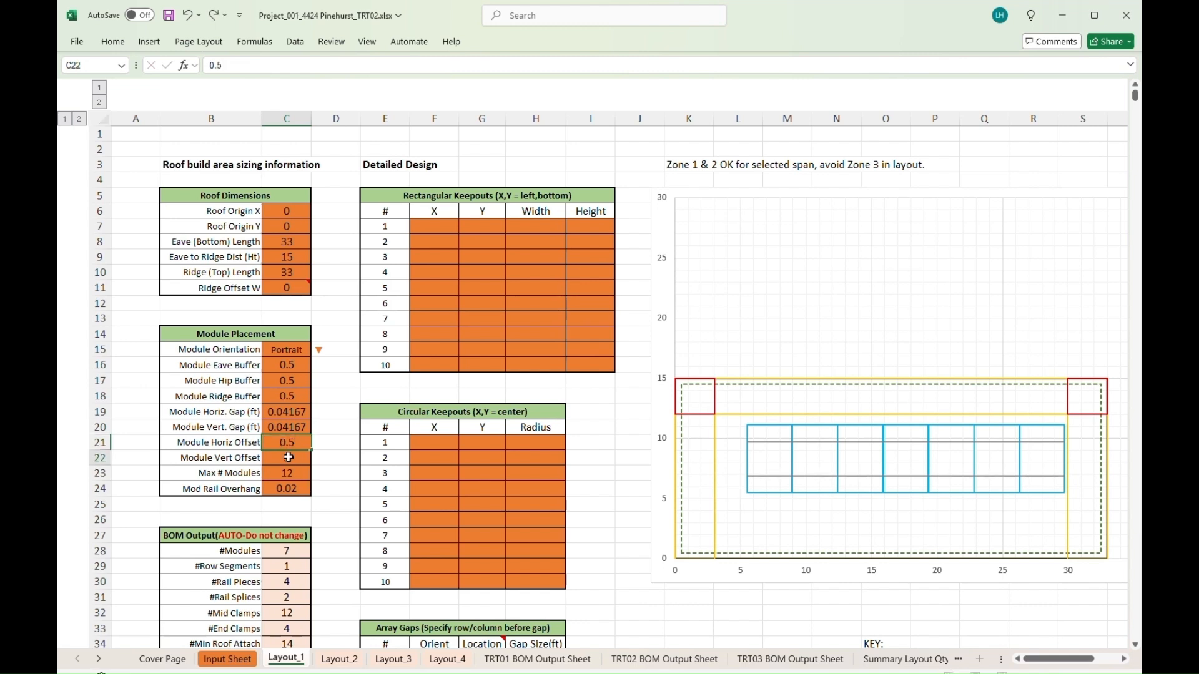
type("0.5")
key("Return")
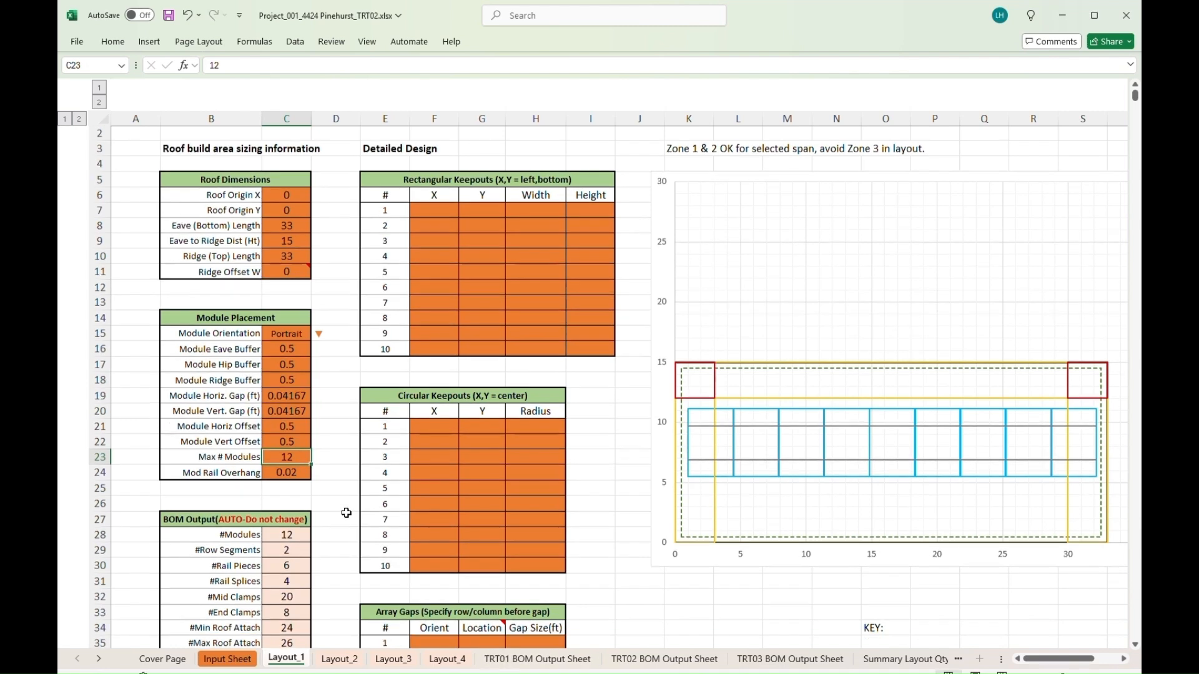
scroll(343, 512, "down", 1)
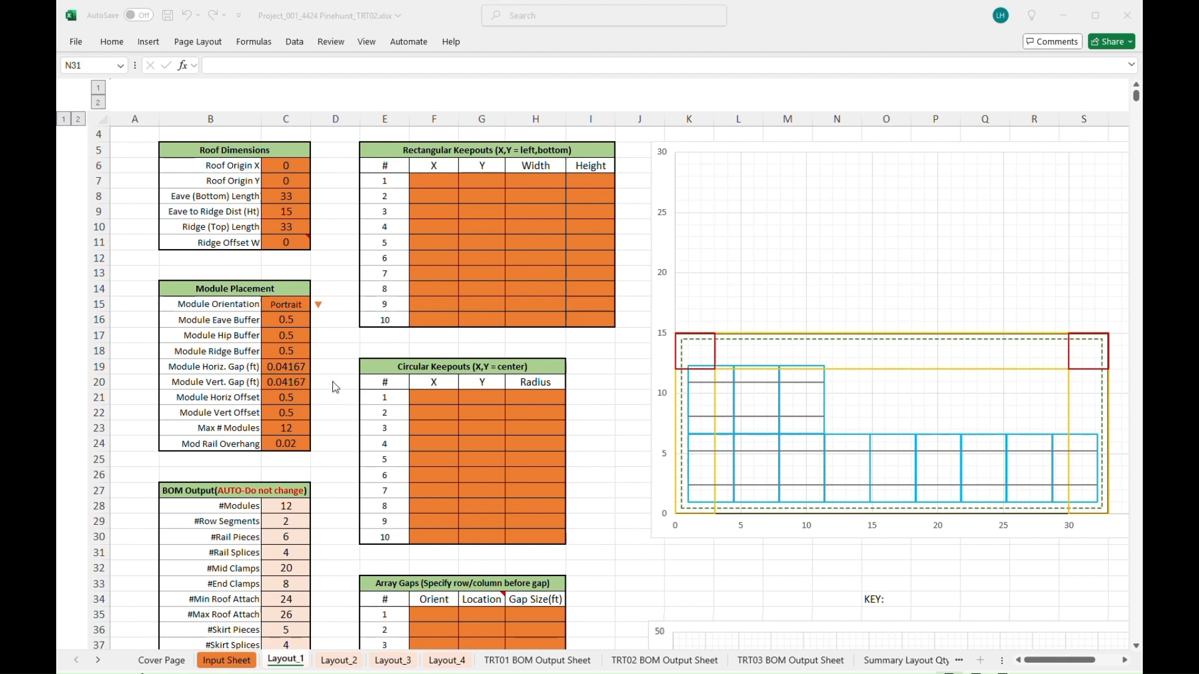
- Set Module Hip Buffer to 3, Horiz Offset to 3.5 and Vert Offset to 0
left_click(283, 333)
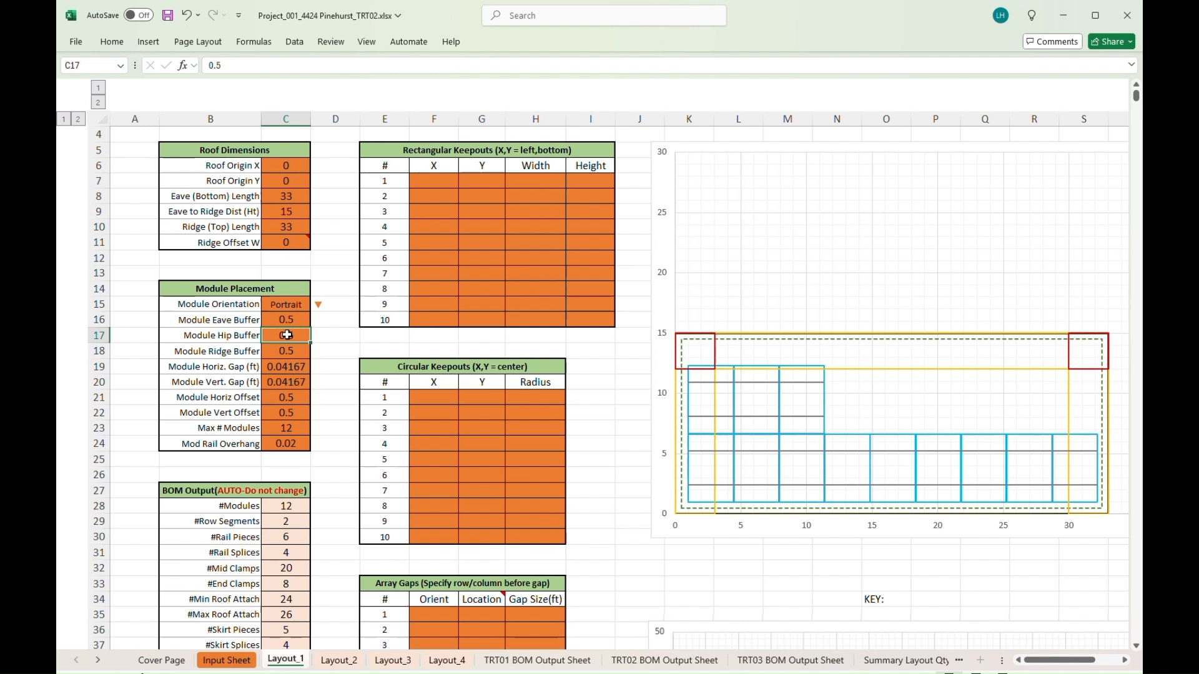
key("Delete")
key("Return")
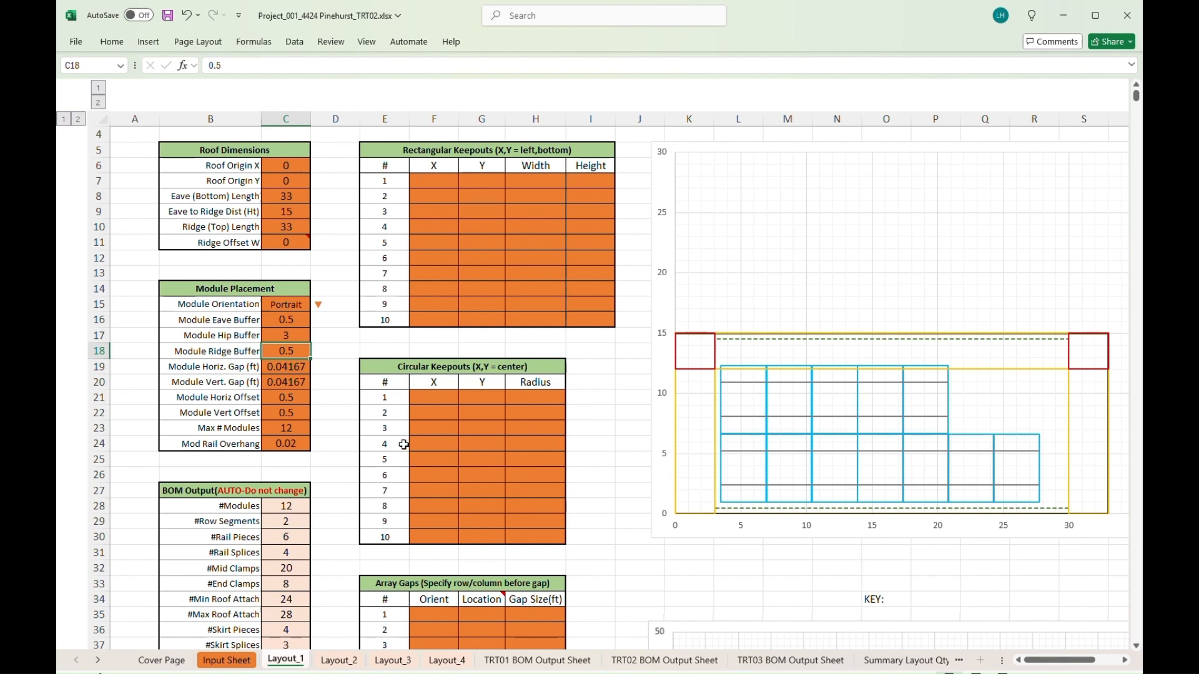
left_click(289, 399)
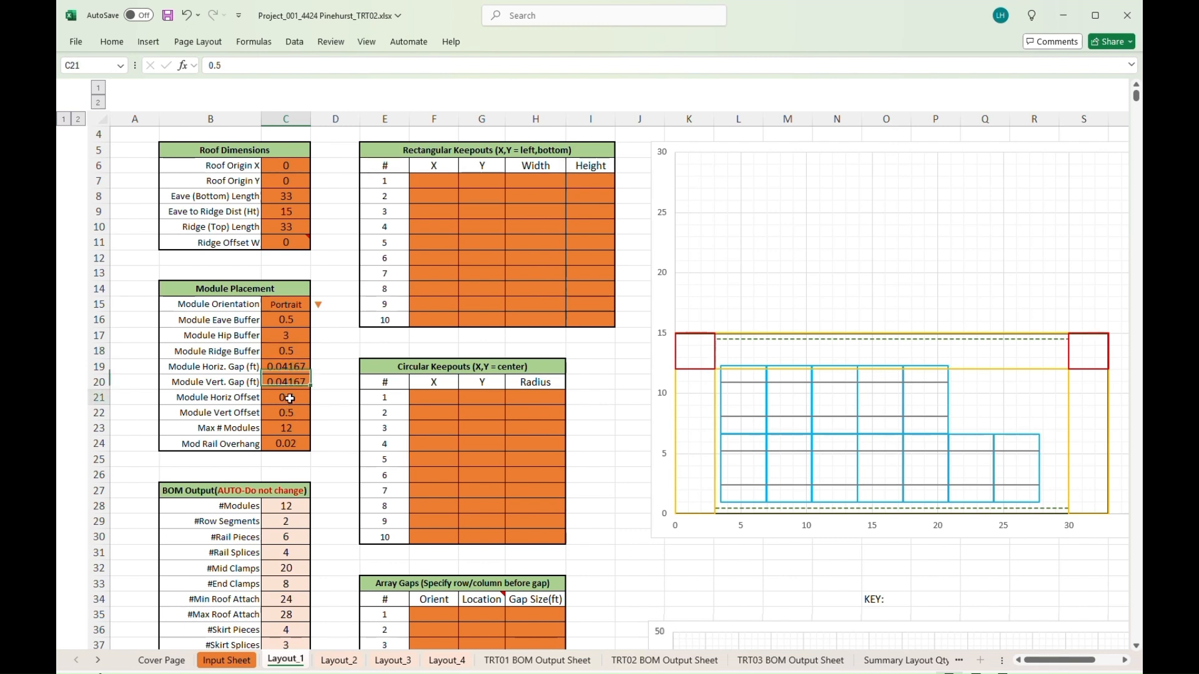
type("3.5")
key("Return")
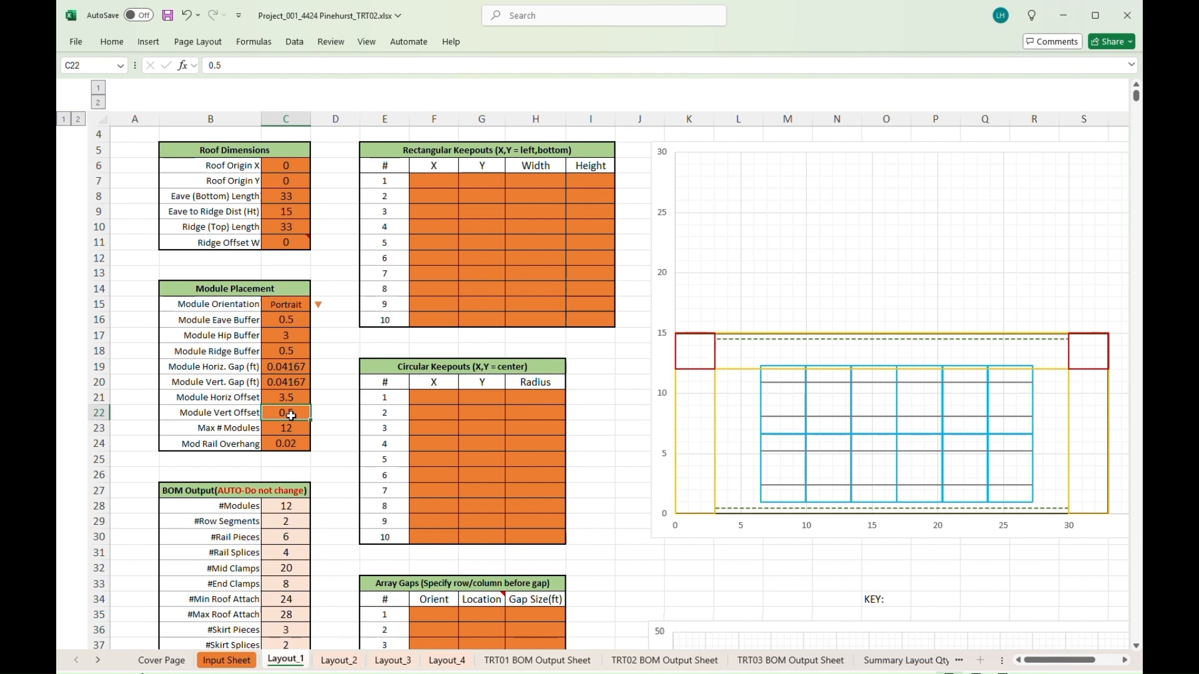
type("0")
key("Return")
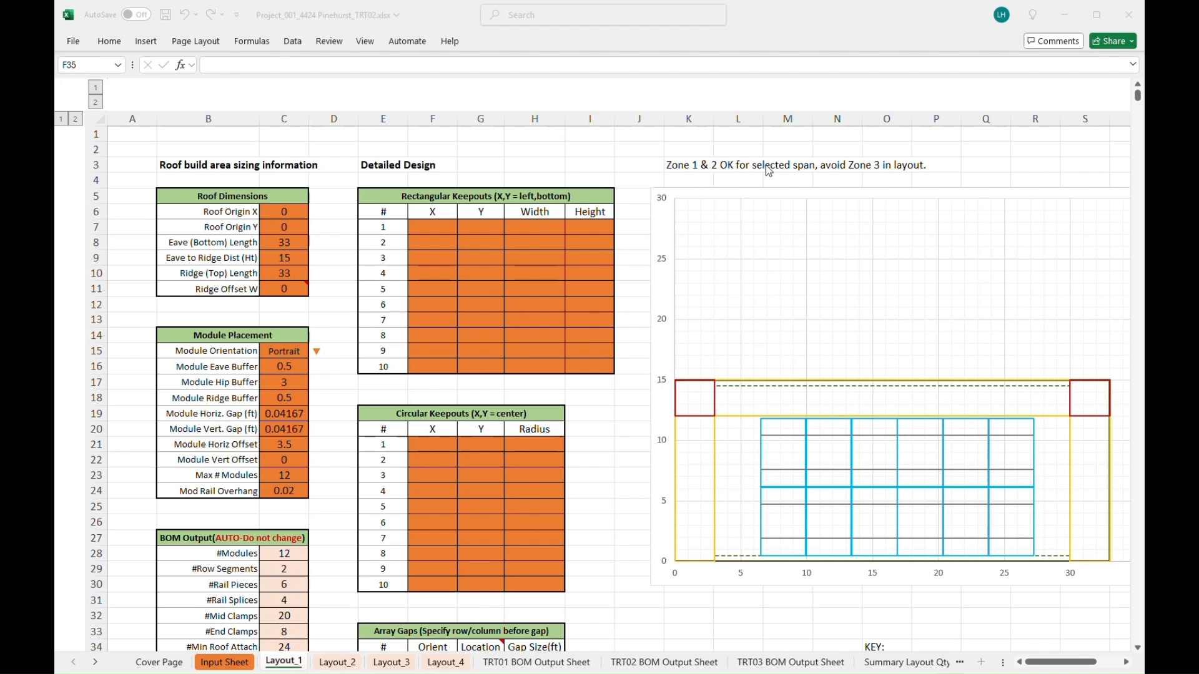
- Scroll Layout_1 down to bring the empty Array Gaps table into view
scroll(498, 485, "down", 4)
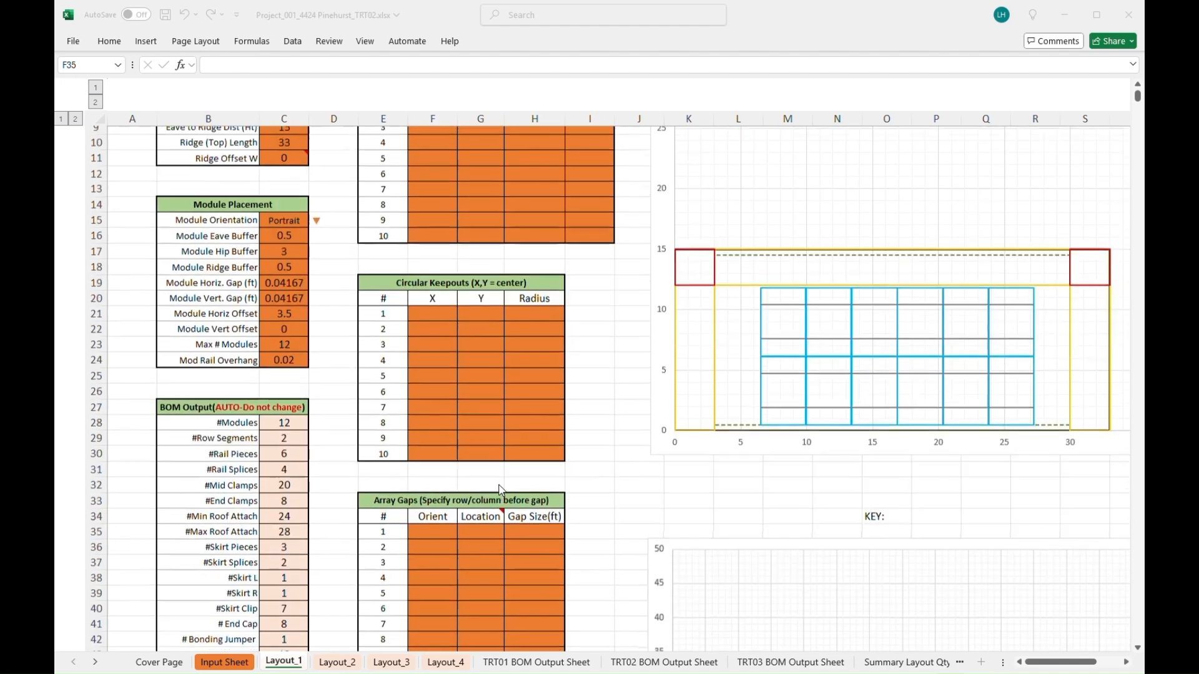
scroll(499, 484, "down", 2)
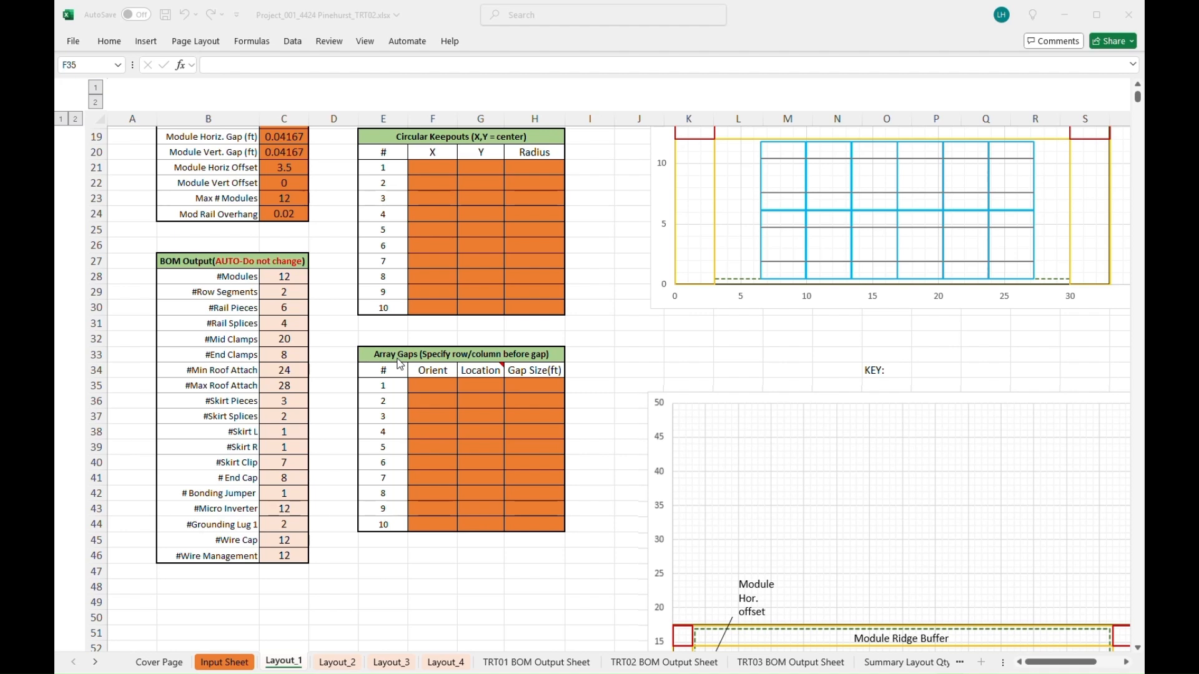
scroll(542, 535, "up", 1)
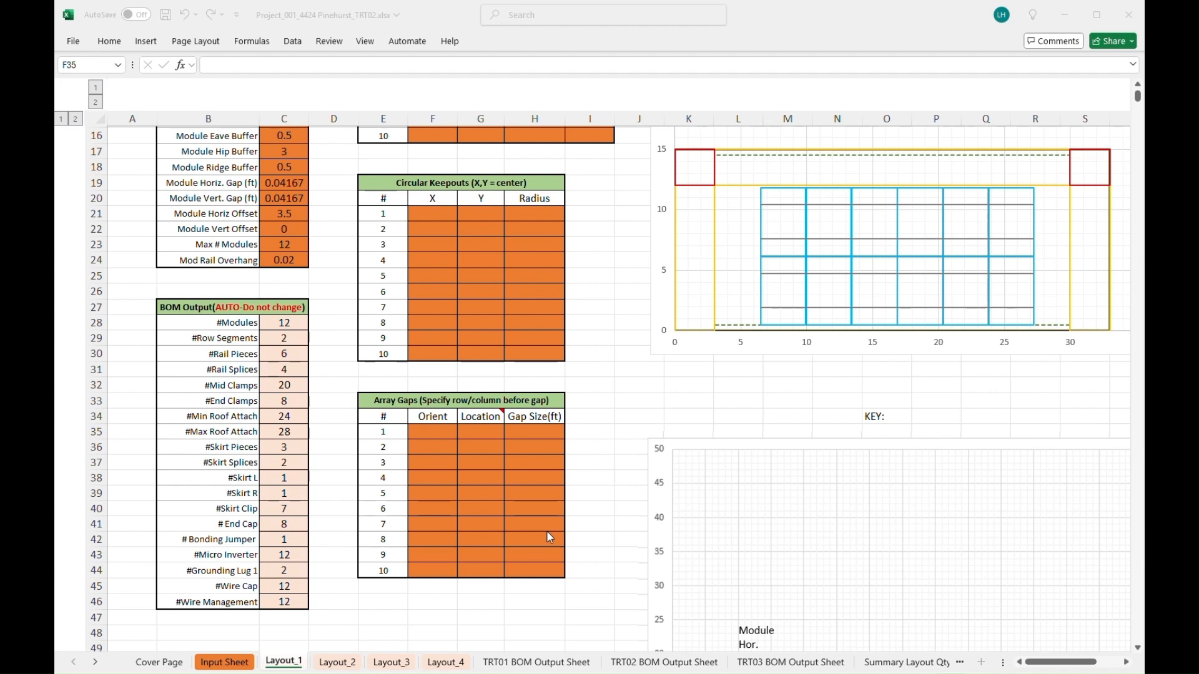
mouse_move(856, 297)
- Enter a Vert gap at location 2 with 1 ft size in Array Gaps row 1
left_click(440, 433)
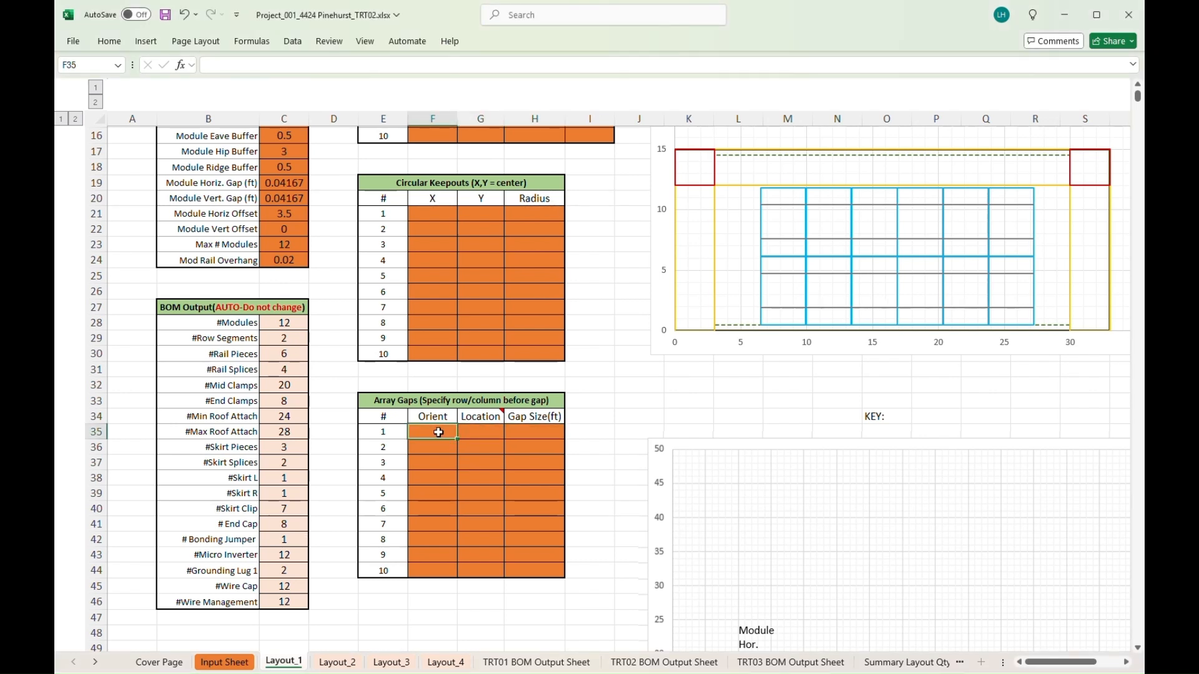
type("Vert")
left_click(484, 436)
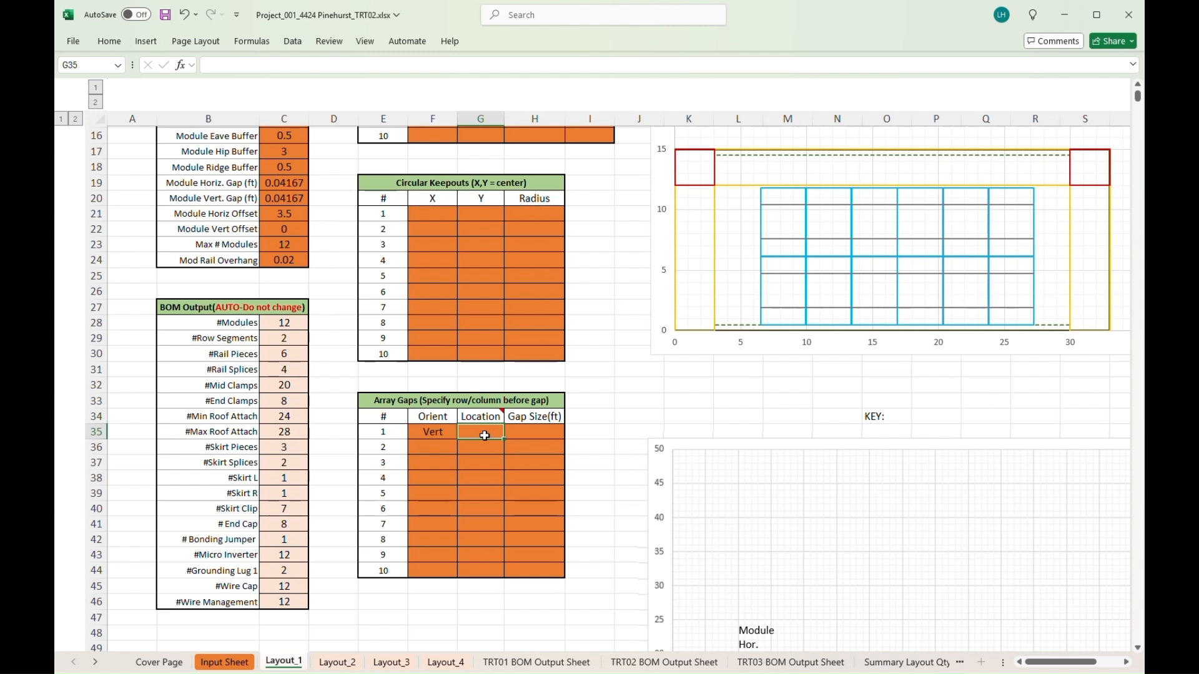
type("2")
left_click(537, 436)
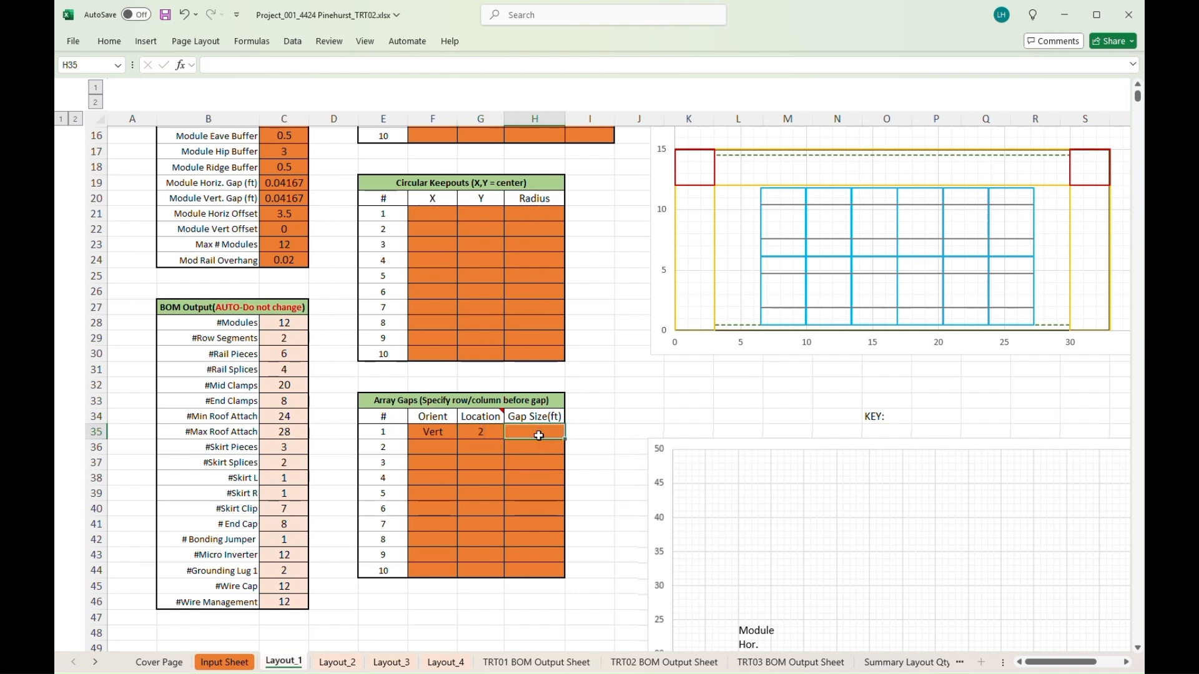
type("1")
key("Return")
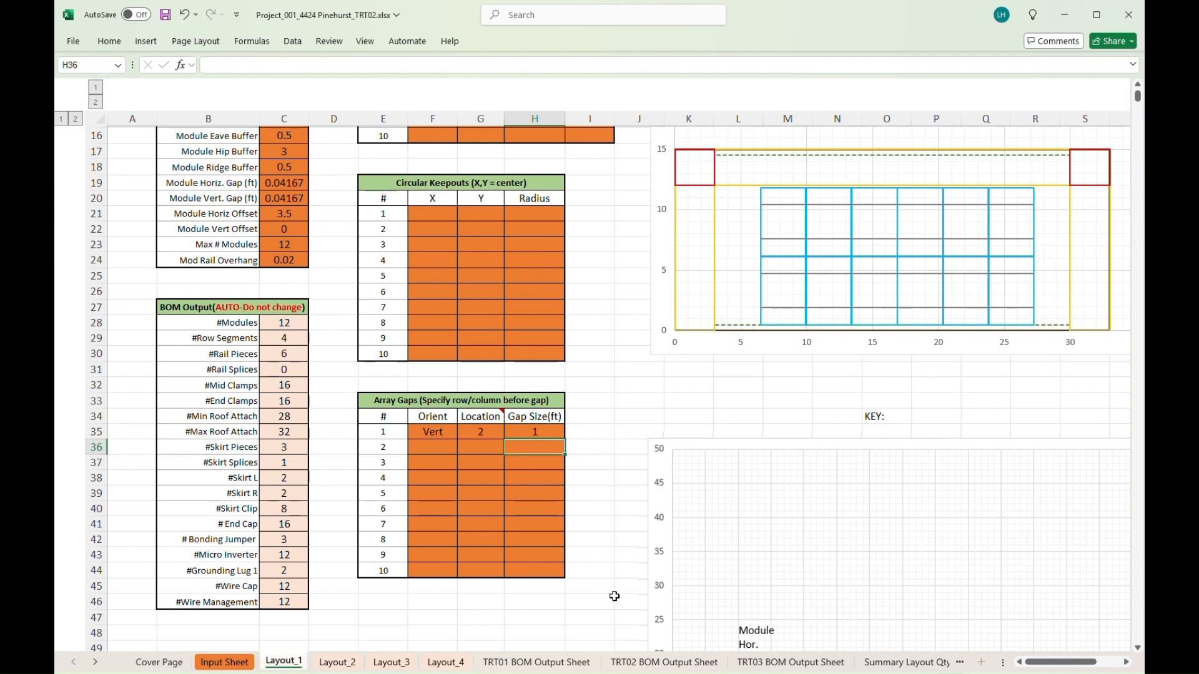
double_click(535, 431)
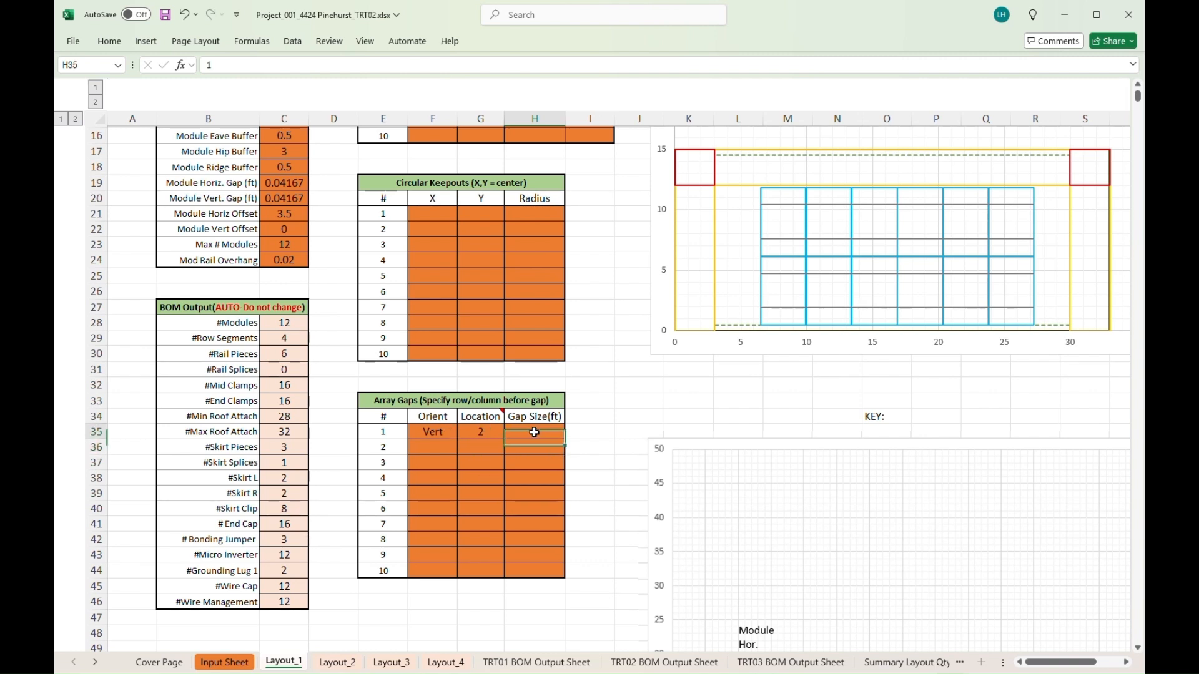
key("Return")
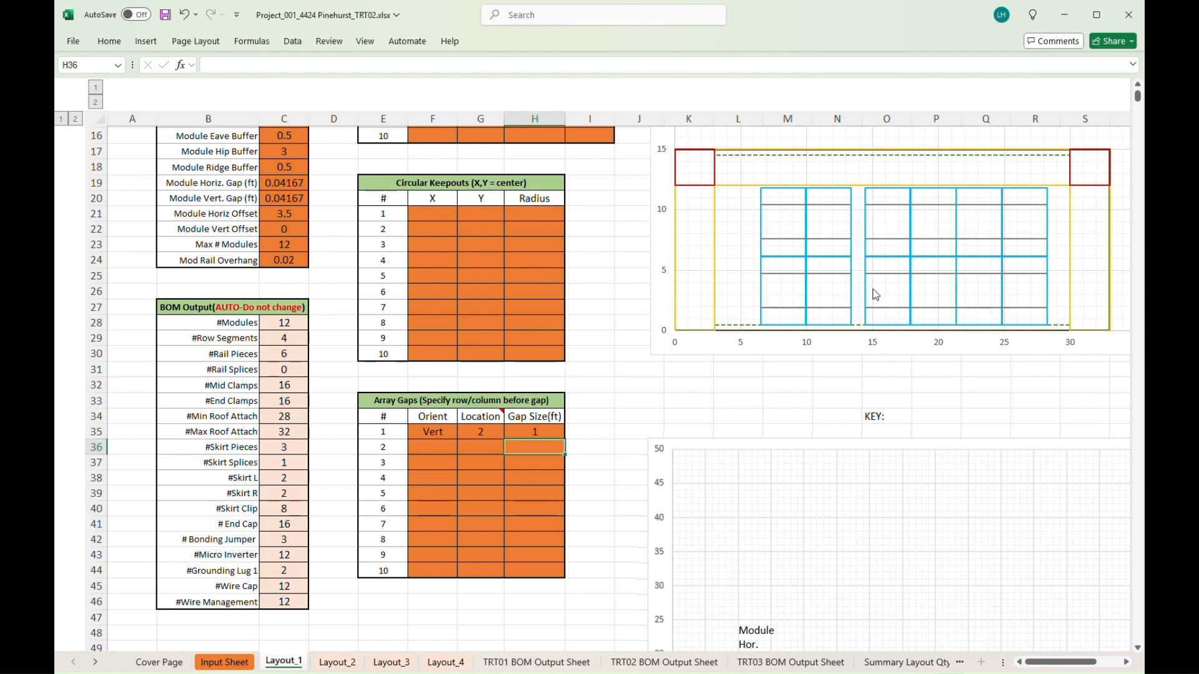
- Add a Horiz gap at location 1 with 0.5 ft size in Array Gaps row 2
left_click(427, 450)
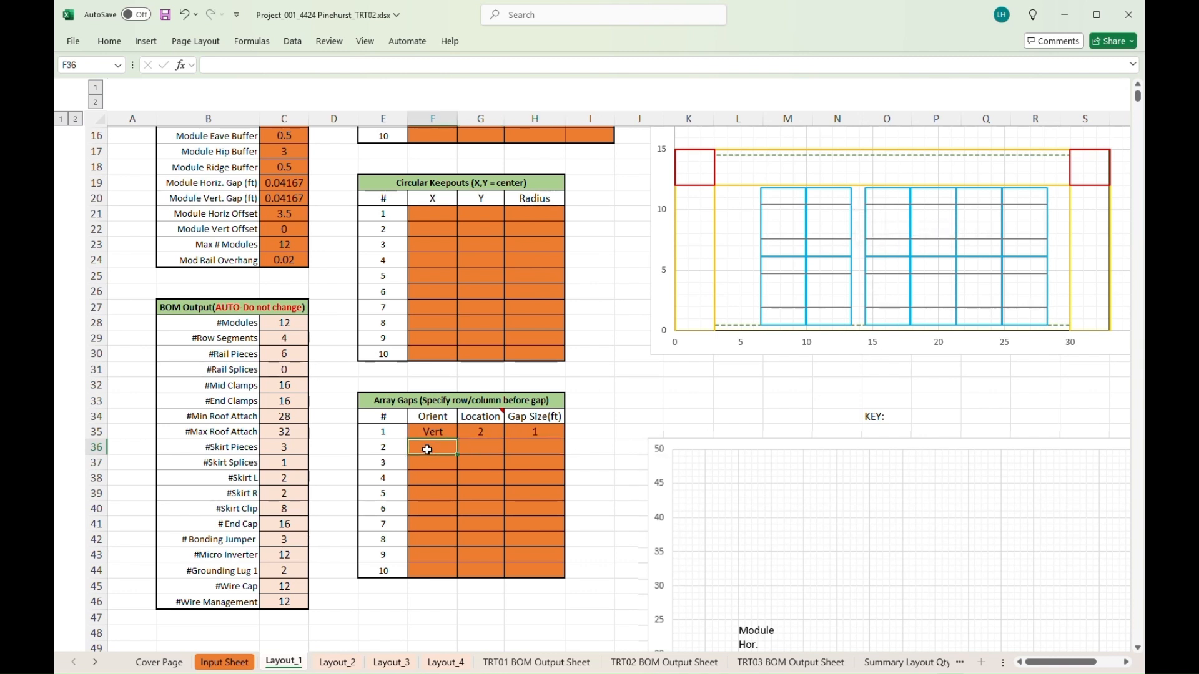
type("Horiz")
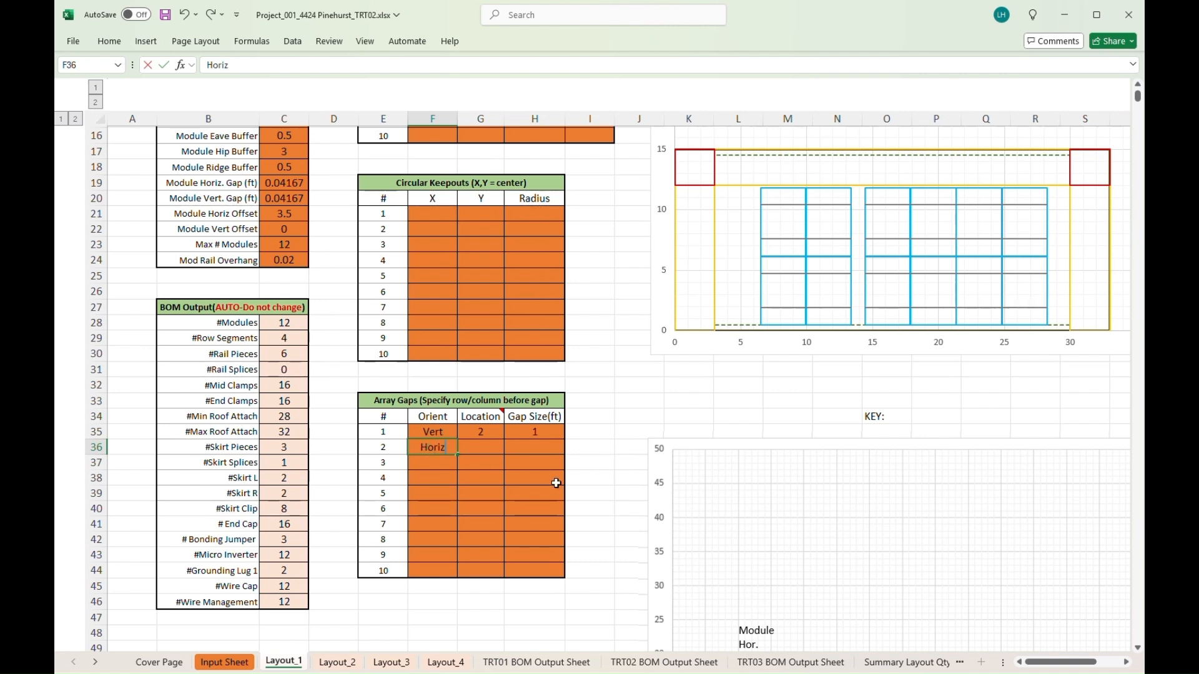
left_click(477, 445)
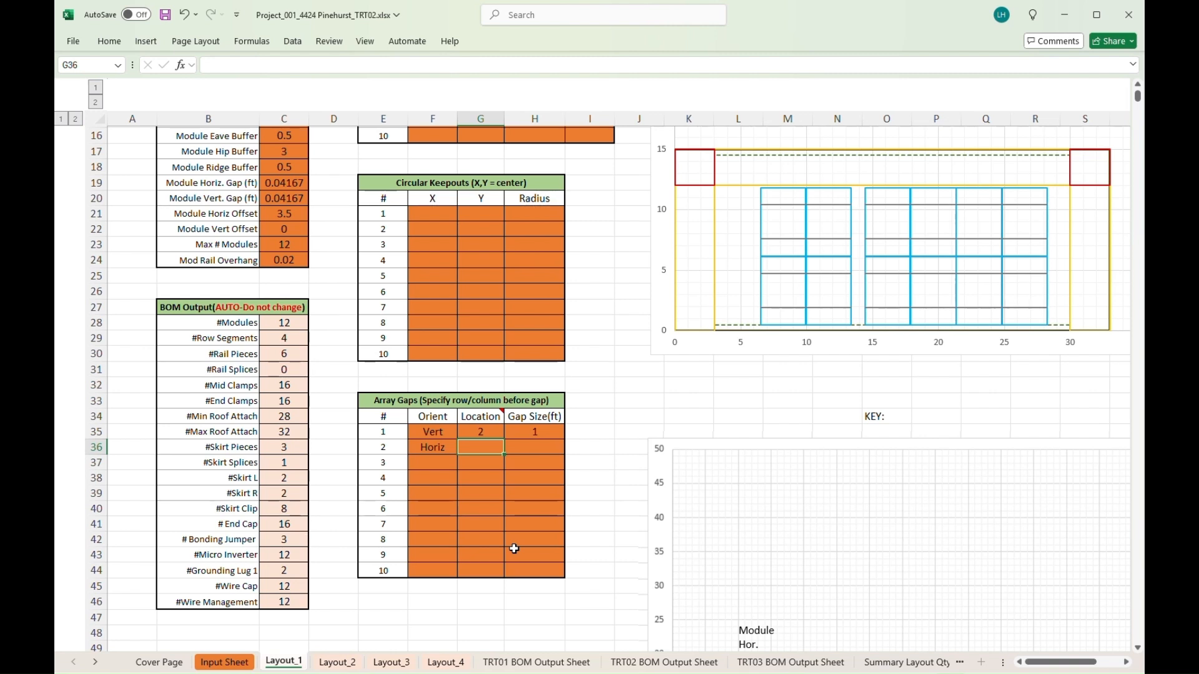
type("1")
left_click(536, 448)
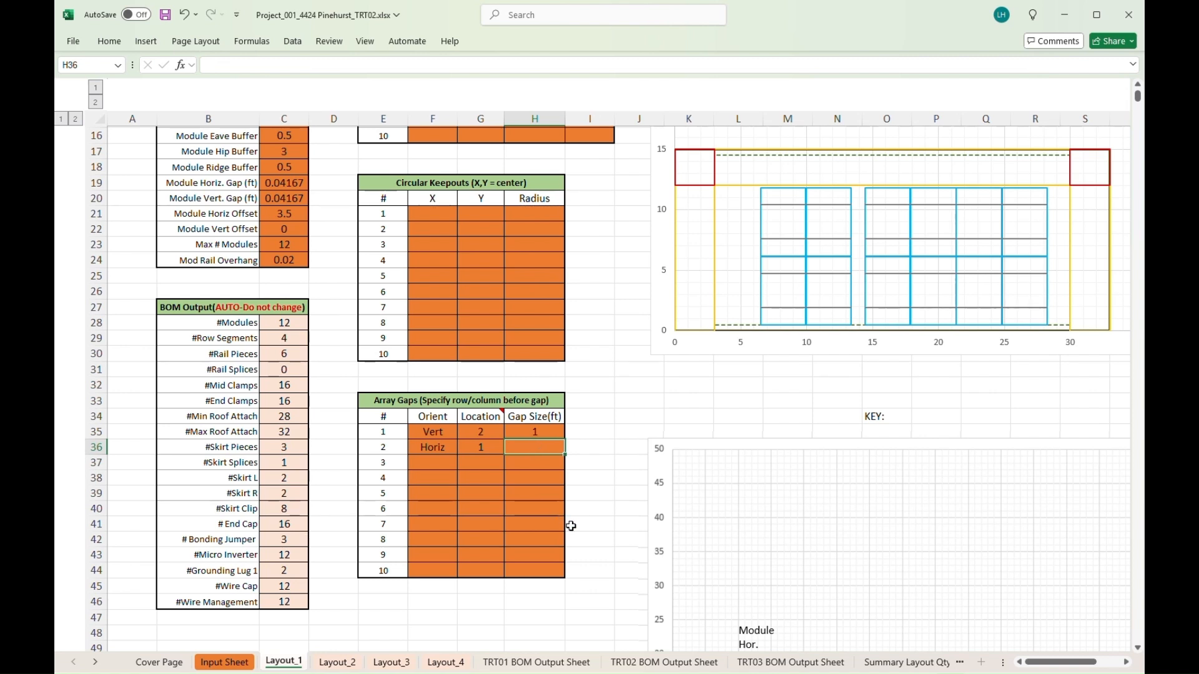
type("0")
type("0.")
key("BackSpace")
key("BackSpace")
type(".5")
key("Return")
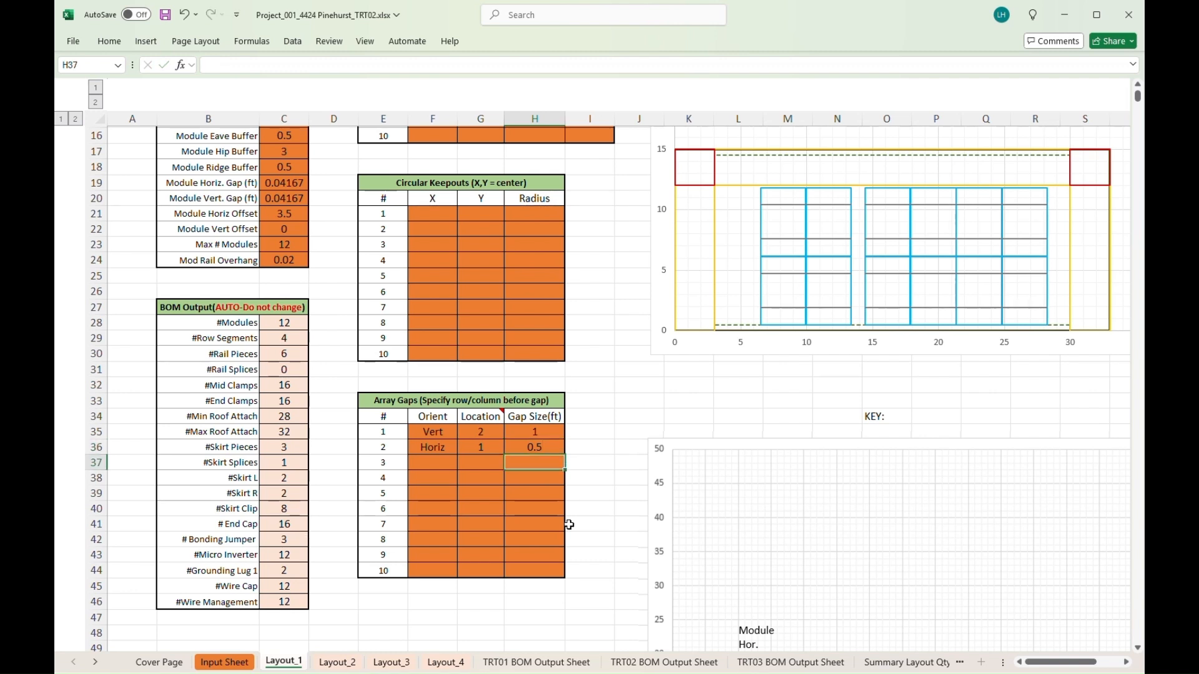
left_click(490, 447)
double_click(494, 447)
key("Return")
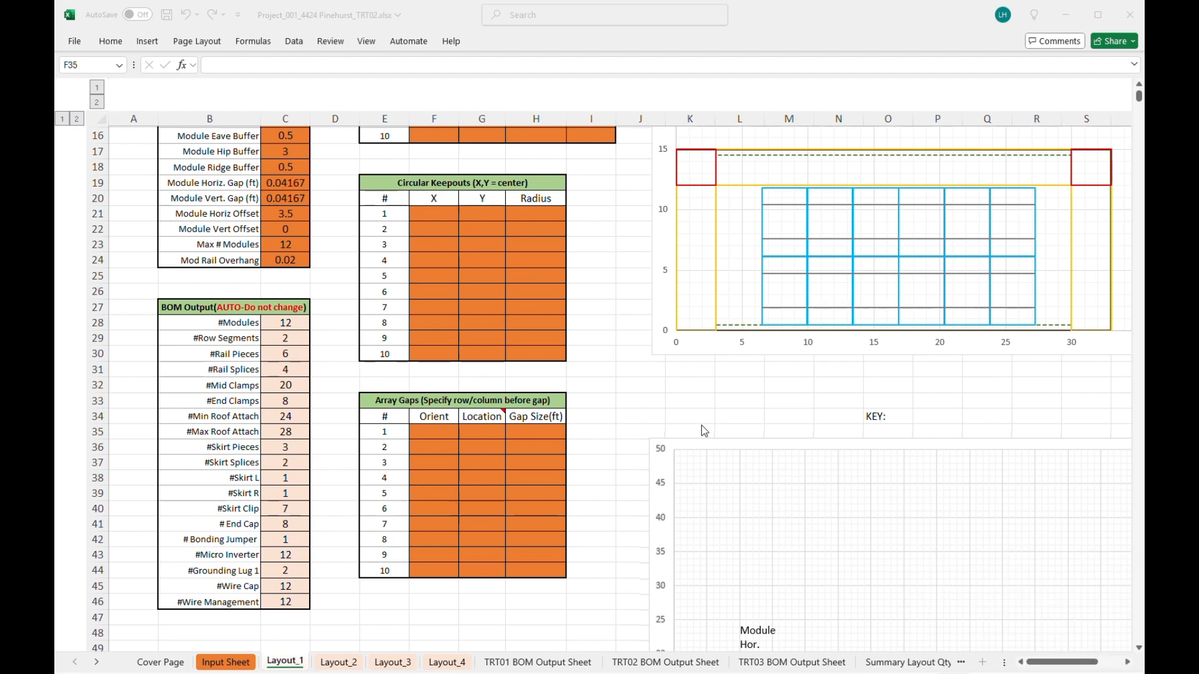
- Switch to the Layout_2 sheet and open the roof layout photo in Photos
left_click(339, 666)
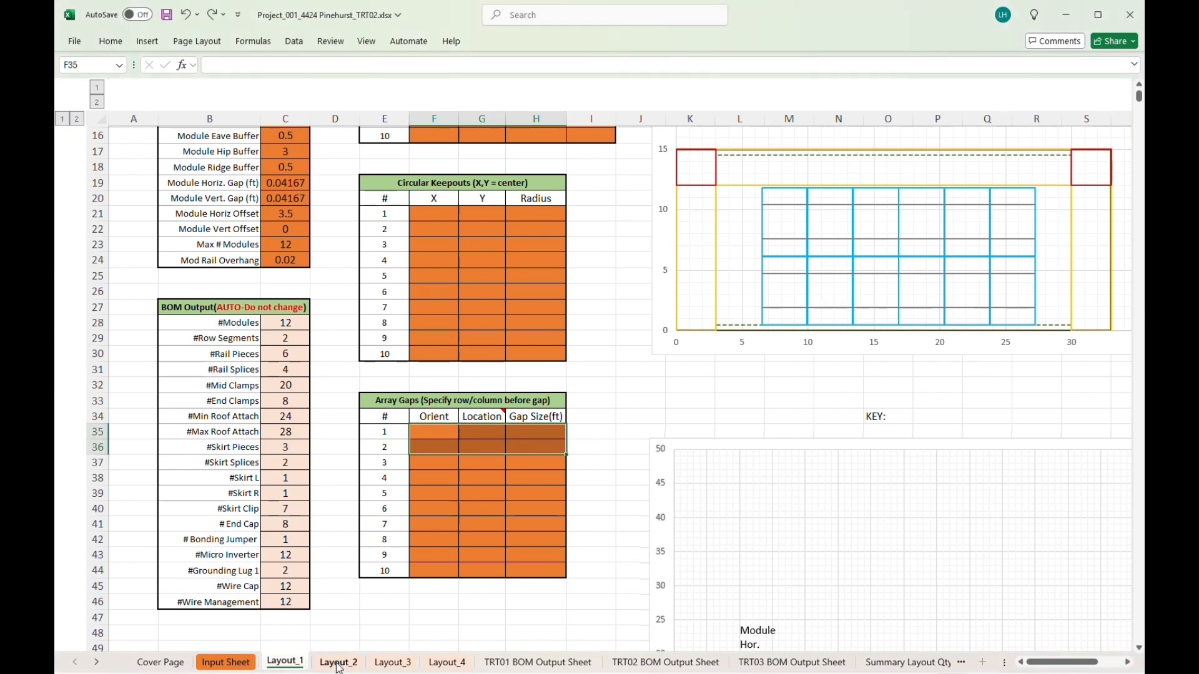
left_click(338, 663)
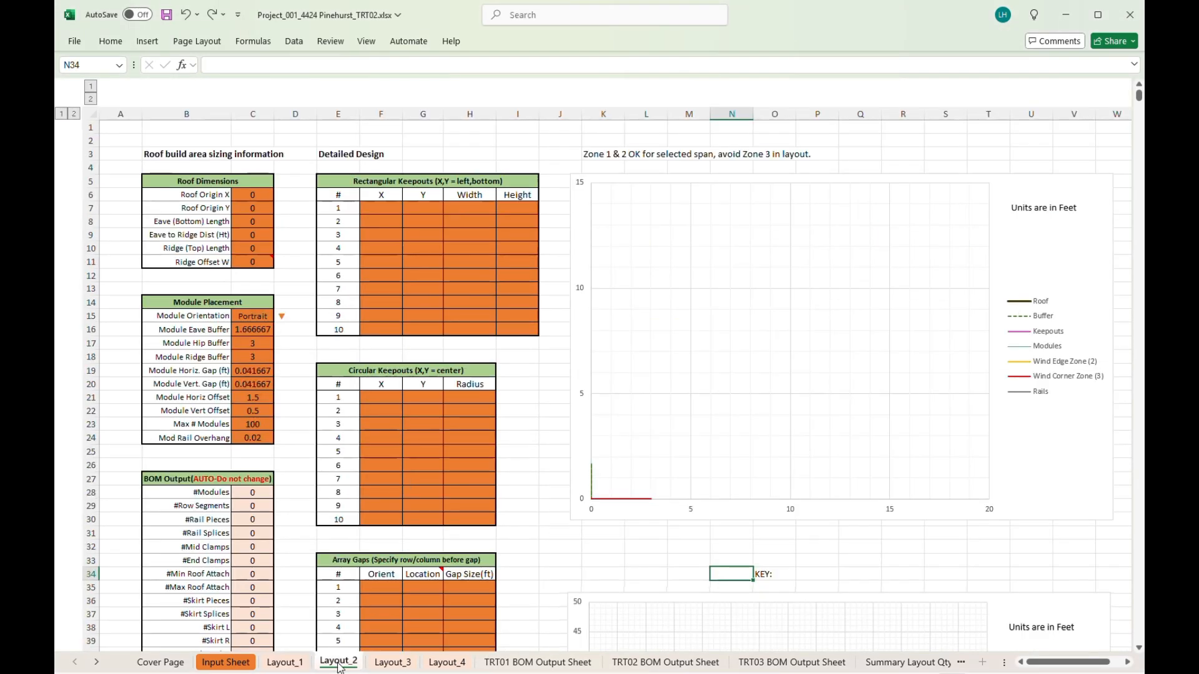
mouse_move(730, 673)
left_click(730, 637)
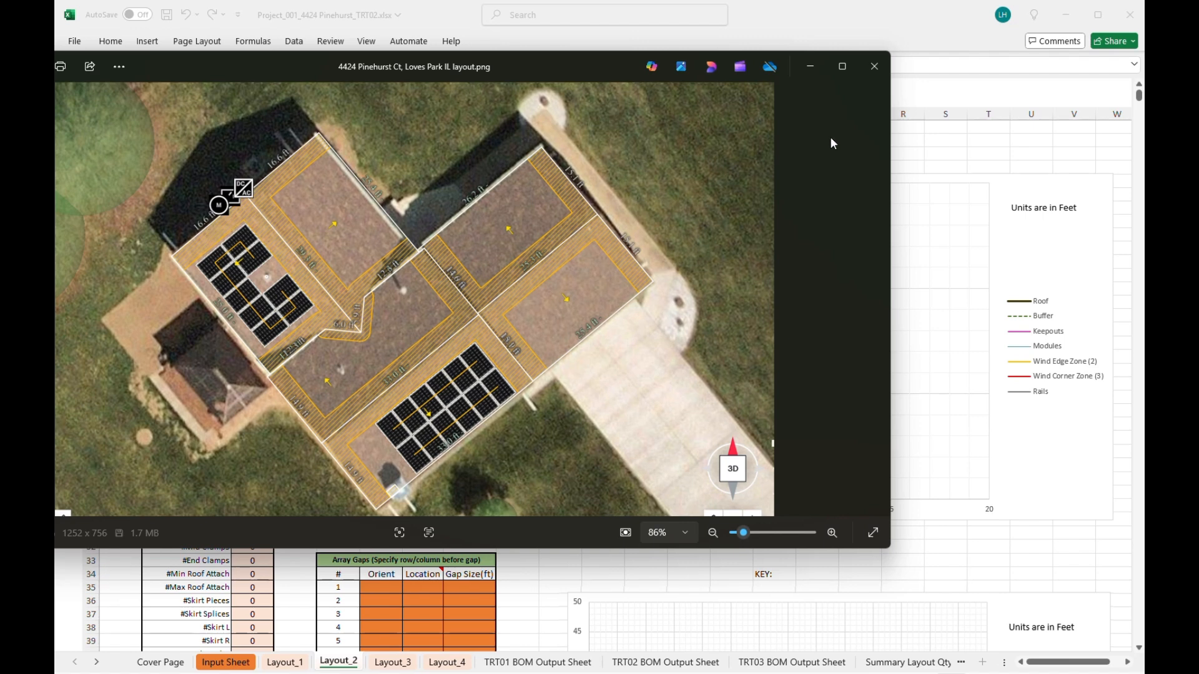
- Close the roof layout photo, returning to the blank Layout_2 sheet
left_click(875, 69)
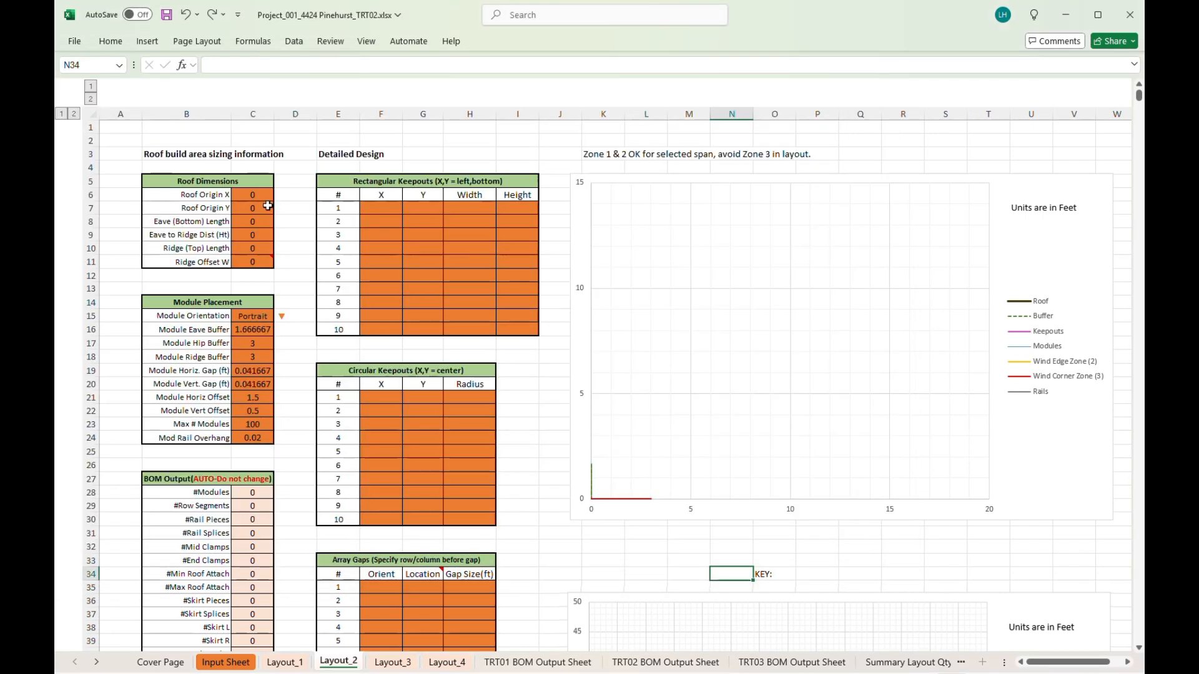
- On Layout_2, enter eave length 25 in C8, height 17 in C9 and ridge 25 in C10
left_click(257, 223)
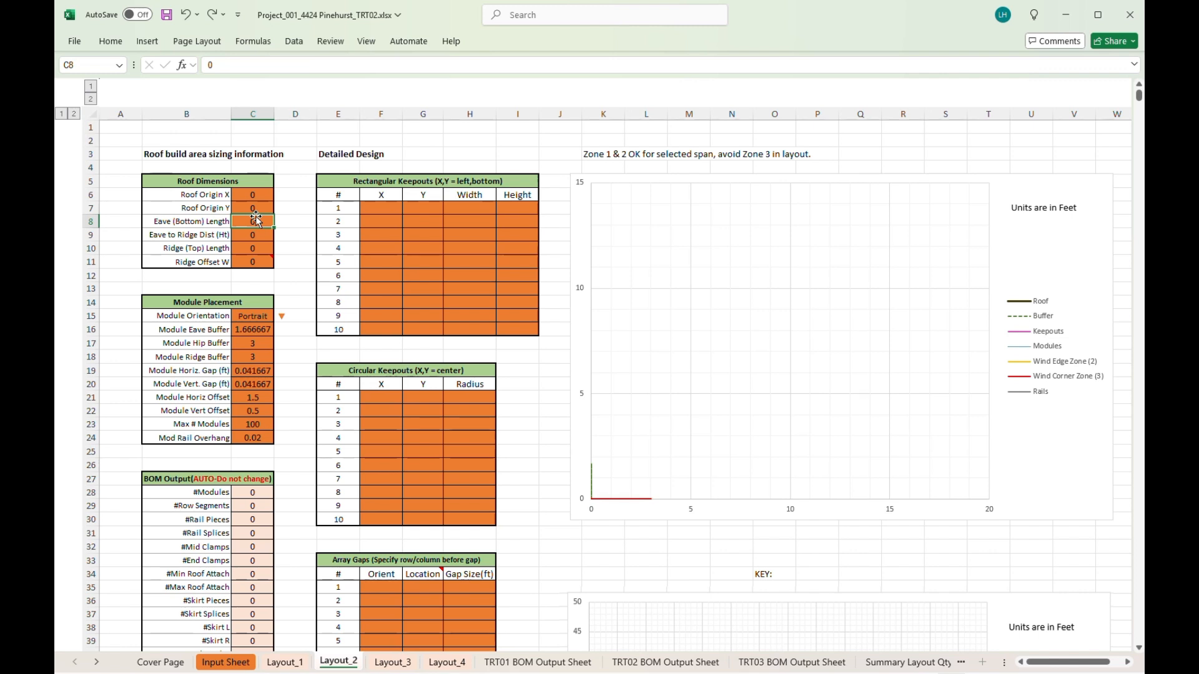
type("25")
left_click(256, 238)
type("17")
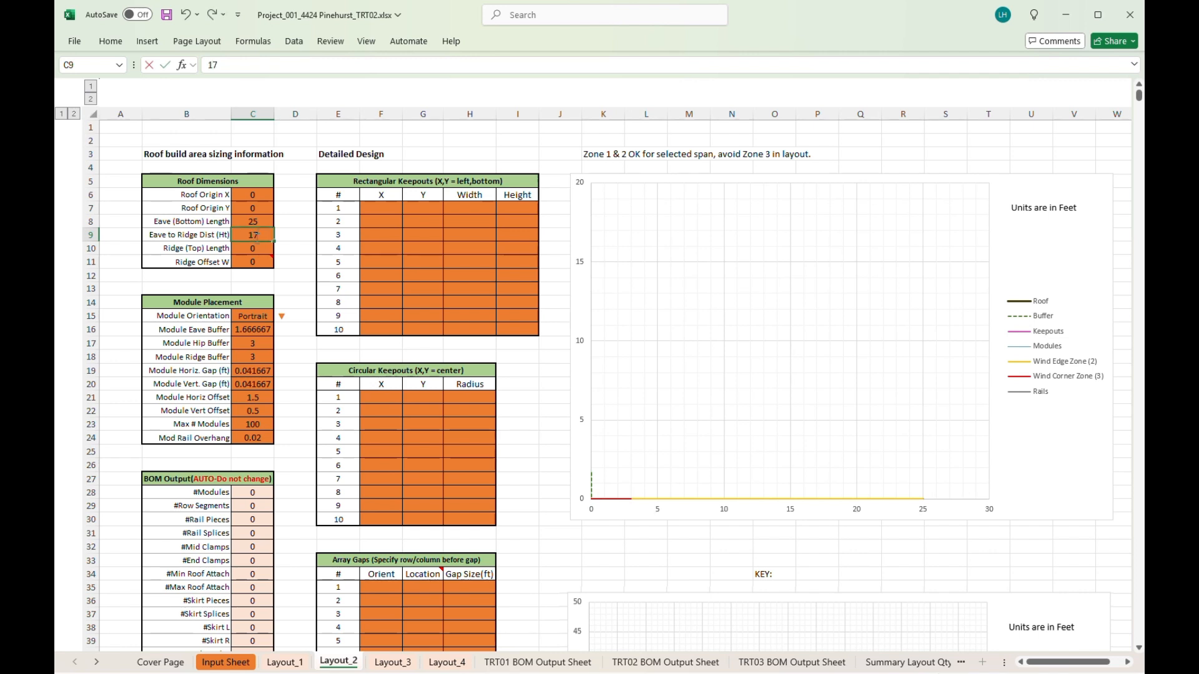
left_click(261, 249)
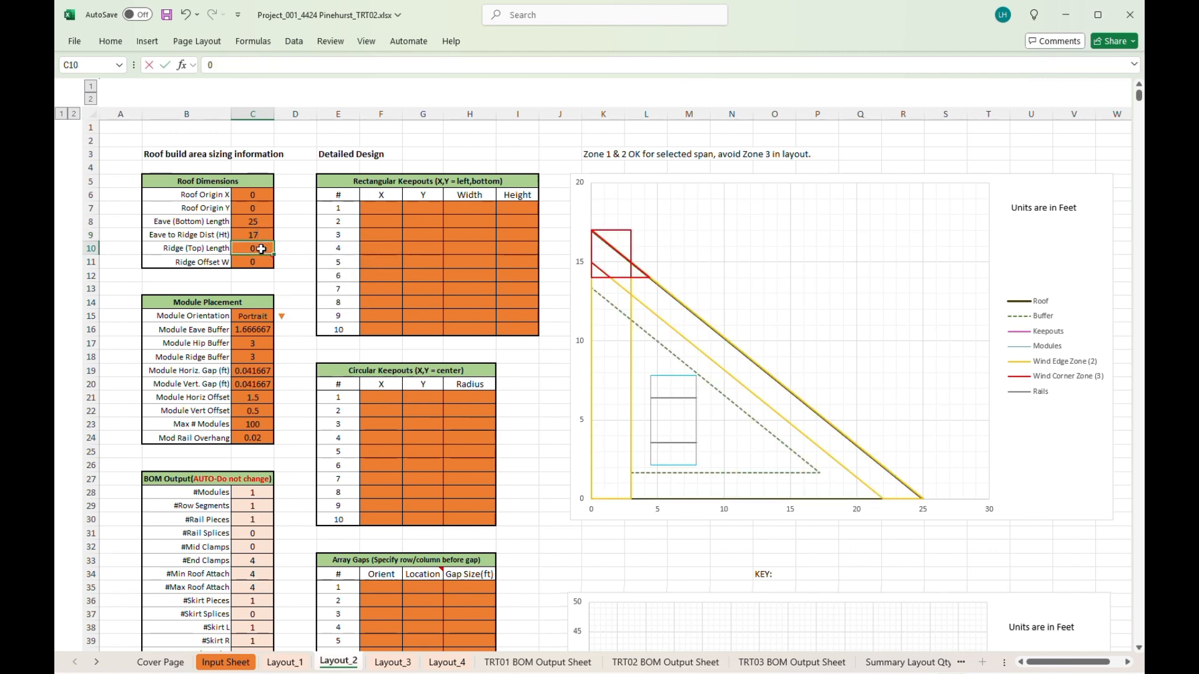
type("25")
key("Return")
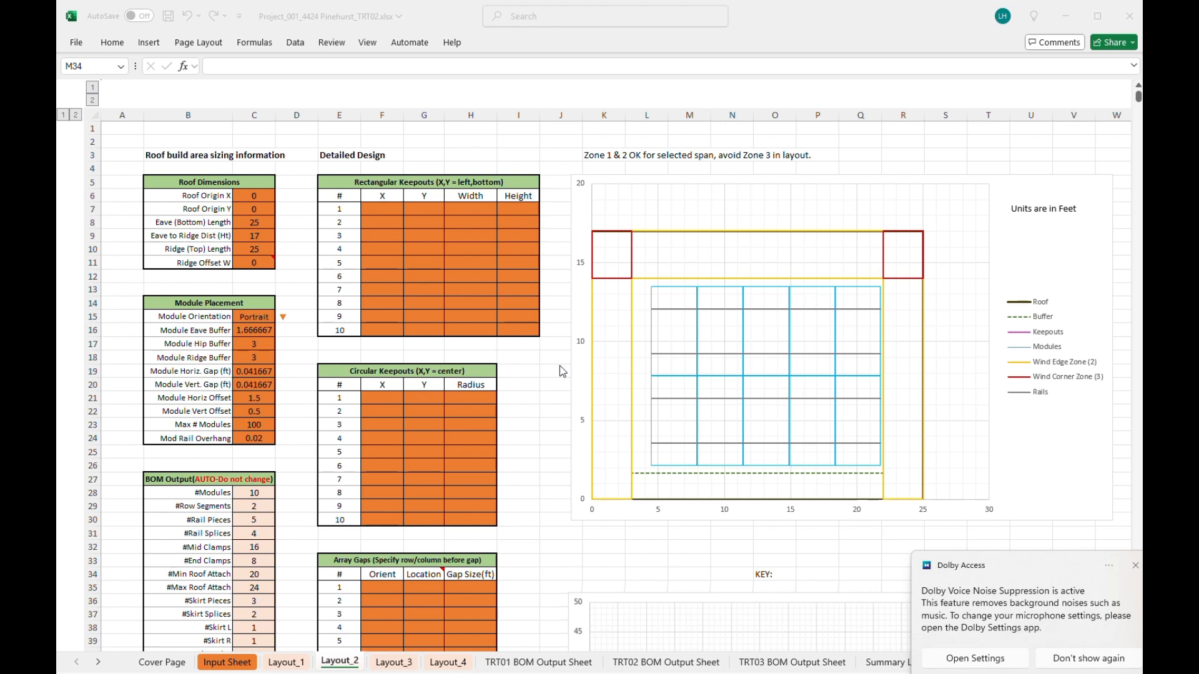
- Set Layout_2's Module Horiz Offset in C21 to 1, then bring the roof layout photo back up
left_click(254, 397)
type("1")
key("Return")
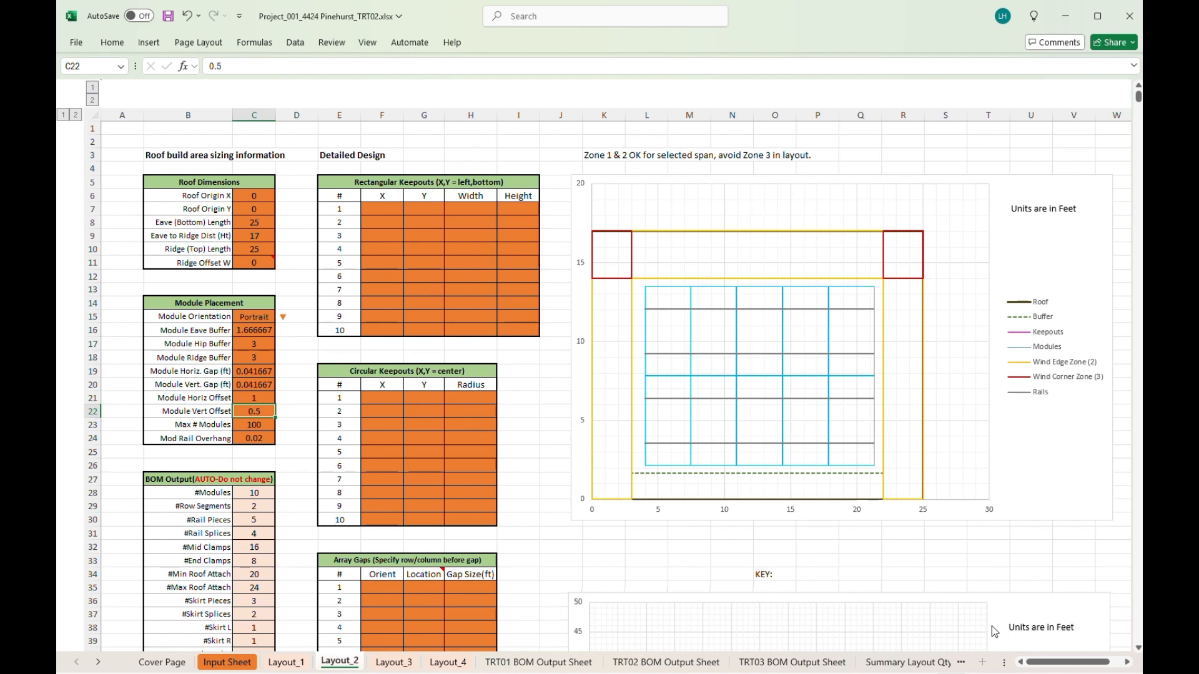
mouse_move(730, 673)
left_click(728, 639)
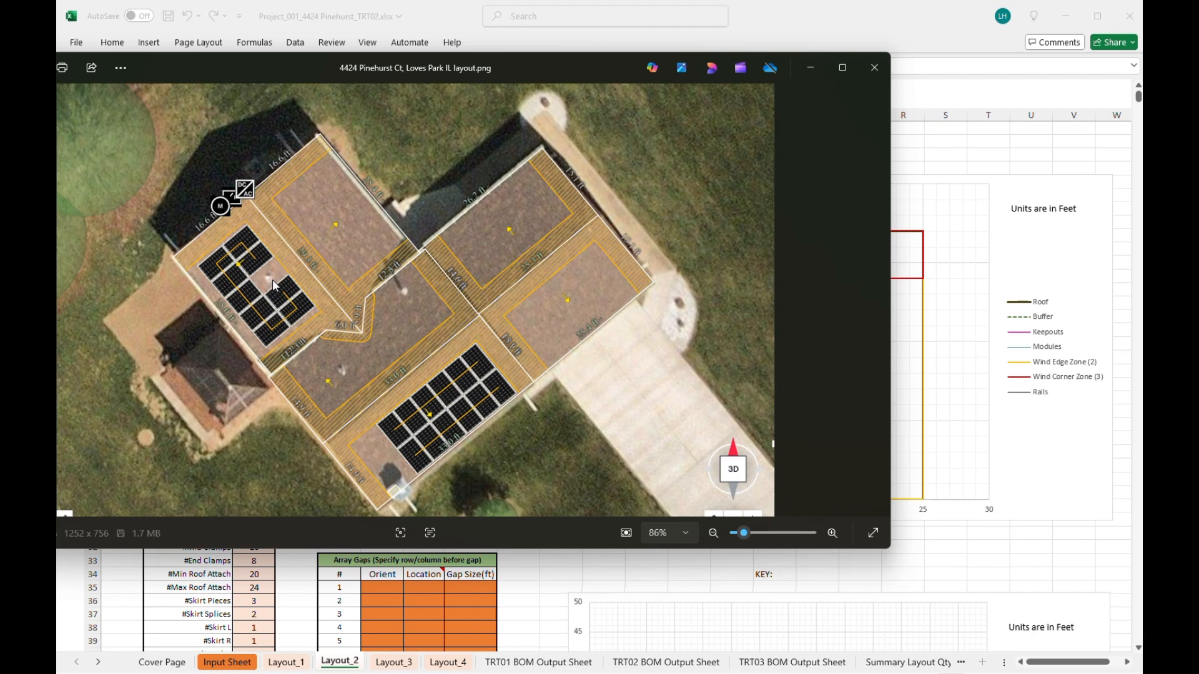
- Close the roof layout image in Photos to return to Excel's Layout_2 sheet
left_click(874, 68)
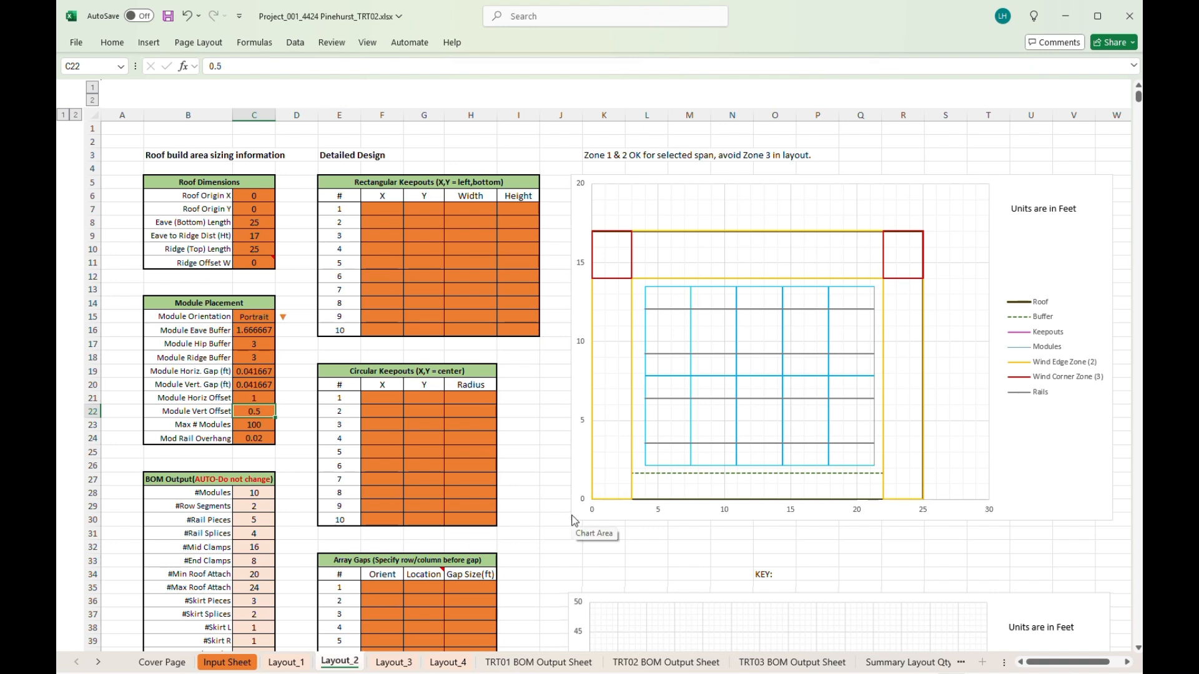
left_click(386, 398)
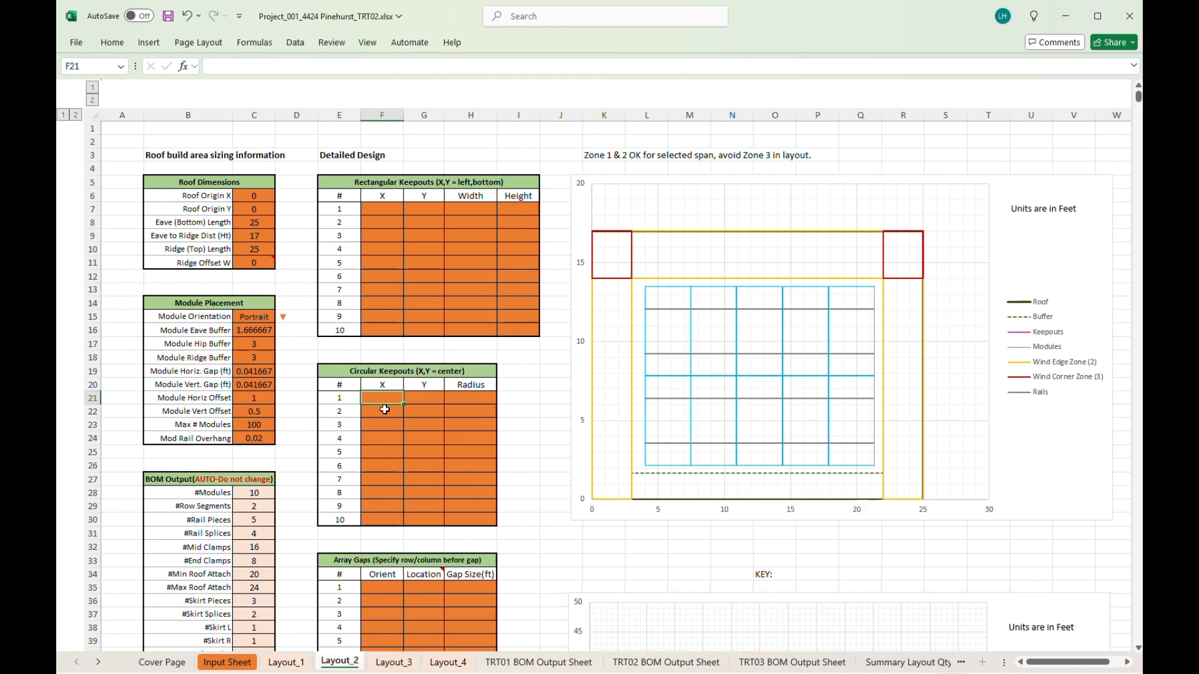
type("12.5")
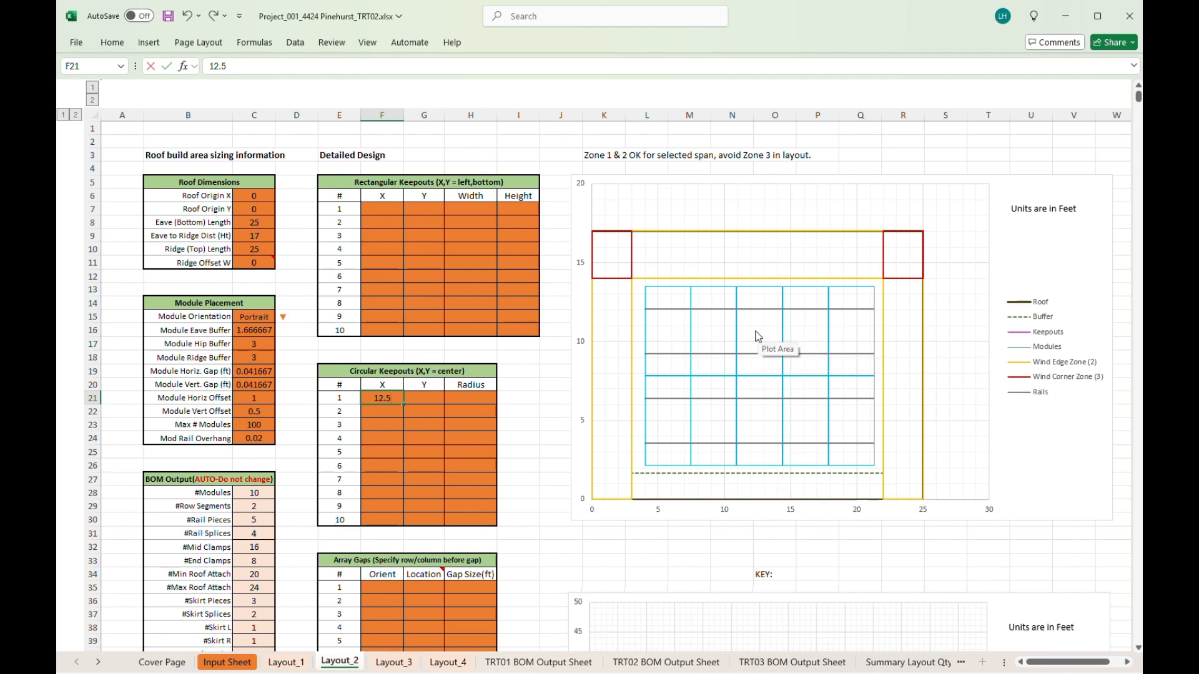
left_click(429, 396)
type("11")
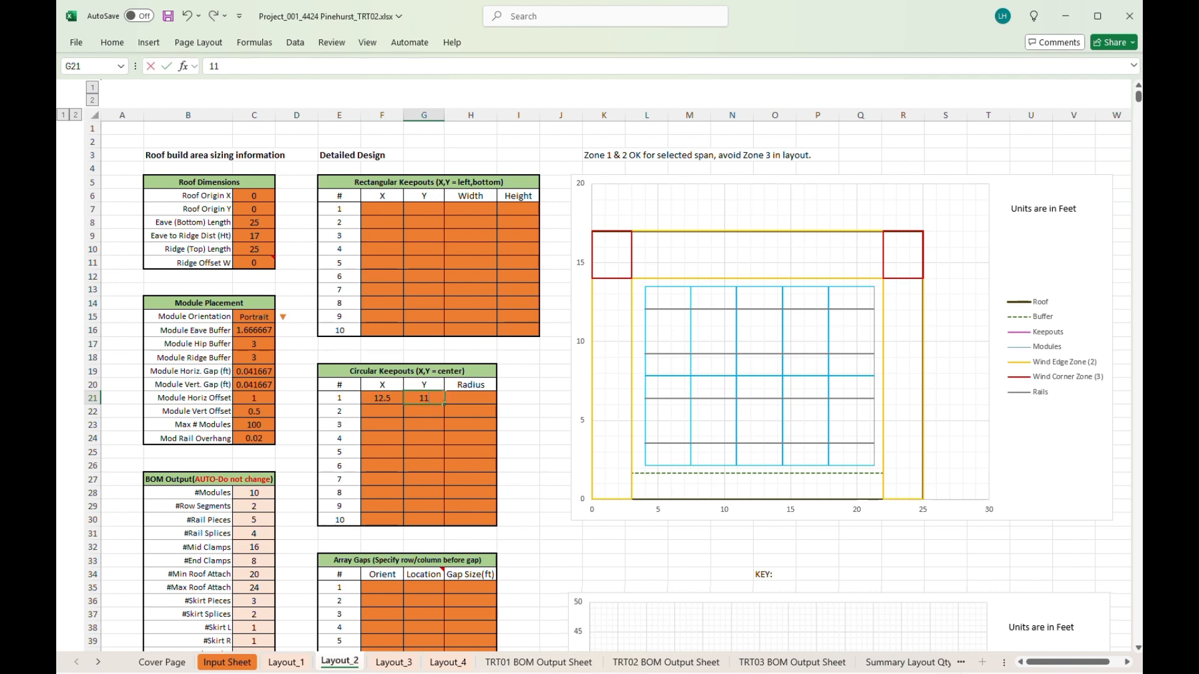
left_click(469, 397)
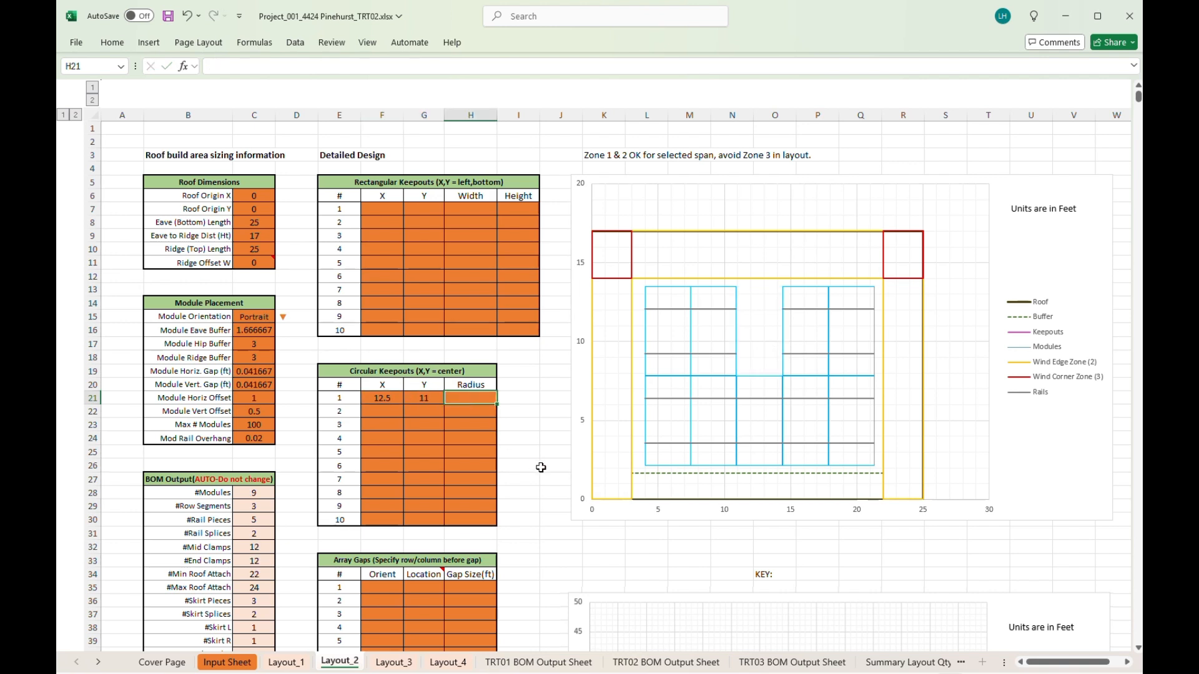
type("2")
key("Return")
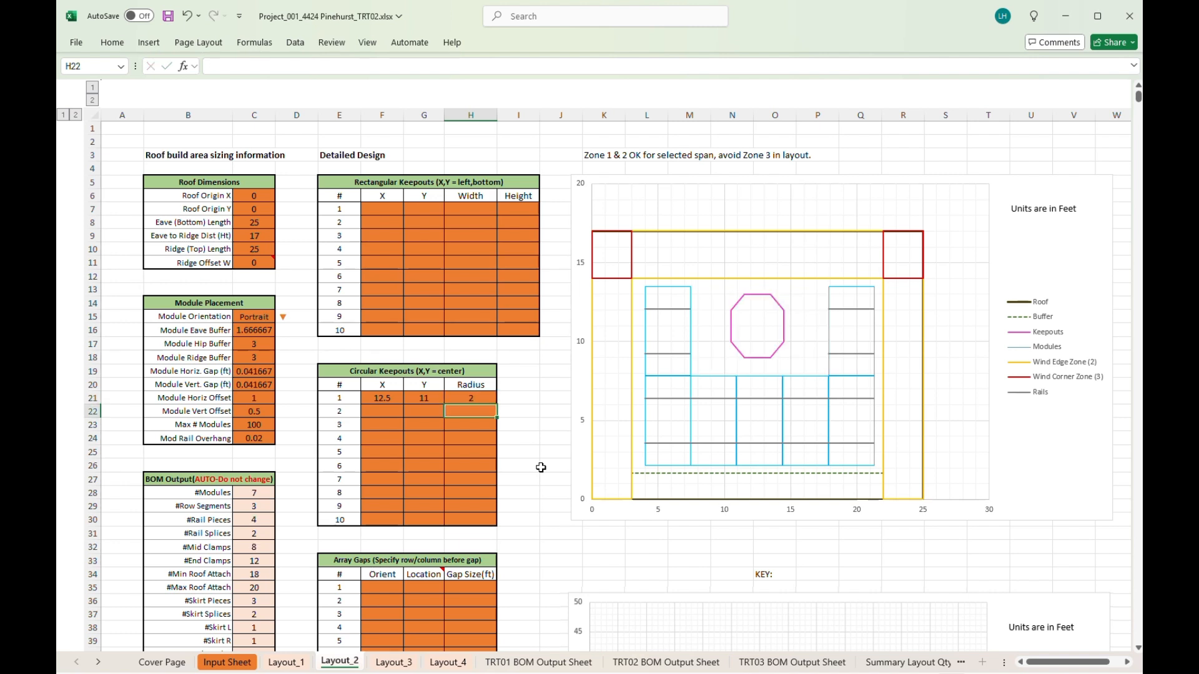
double_click(486, 397)
key("BackSpace")
type("1")
key("Return")
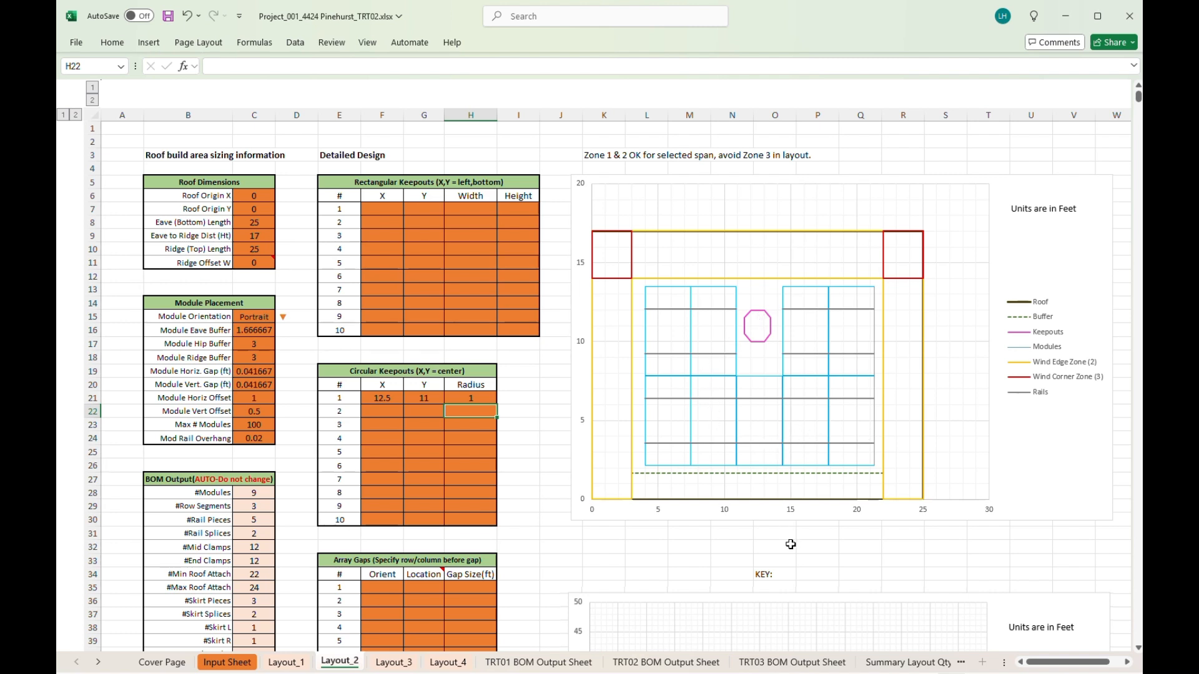
left_click_drag(387, 401, 453, 399)
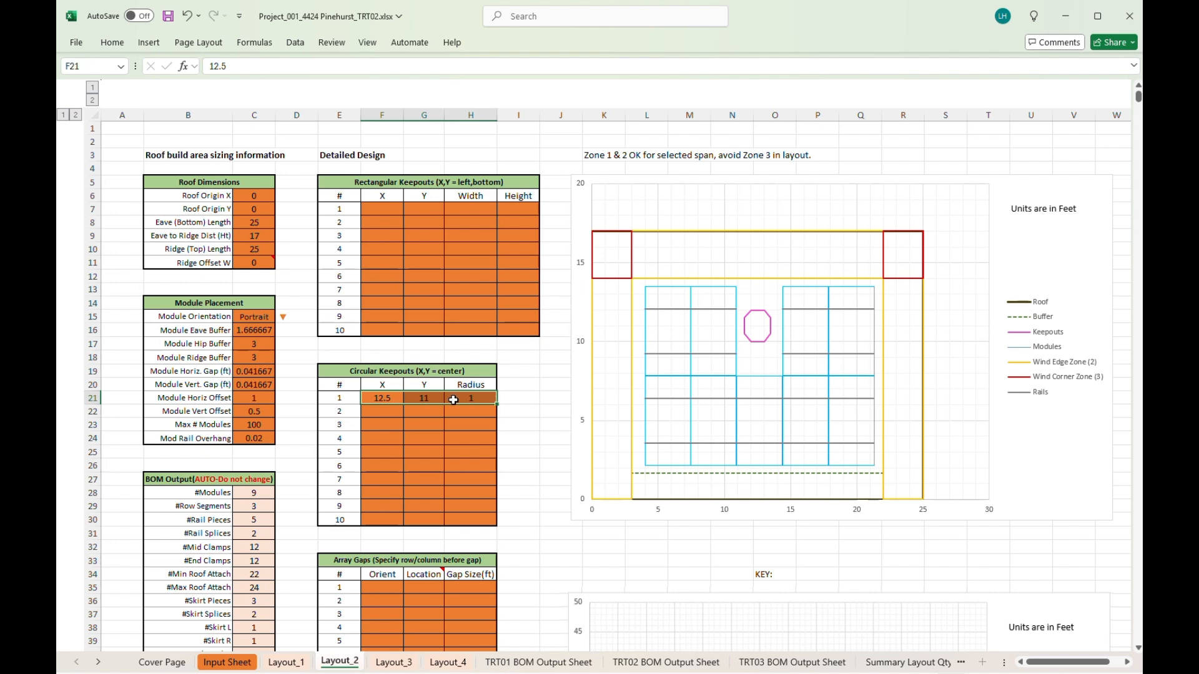
key("Delete")
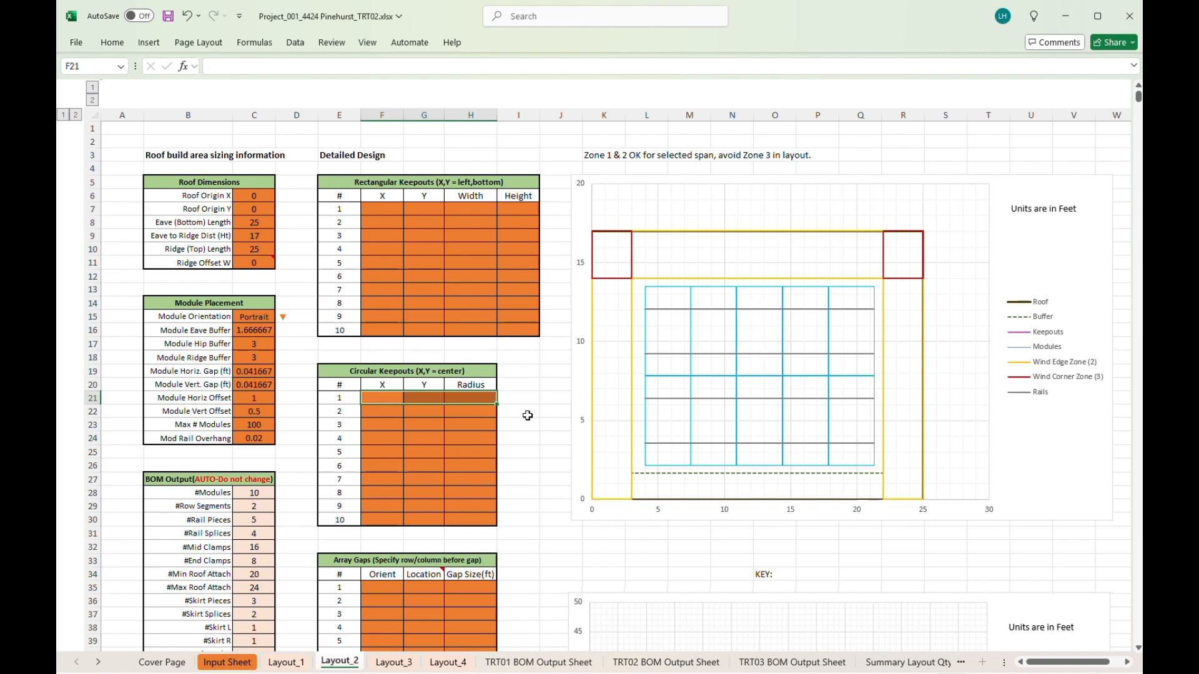
- Enter rectangular keepout 1 as X 11.5, Y 11, width 3, height 4
left_click(382, 211)
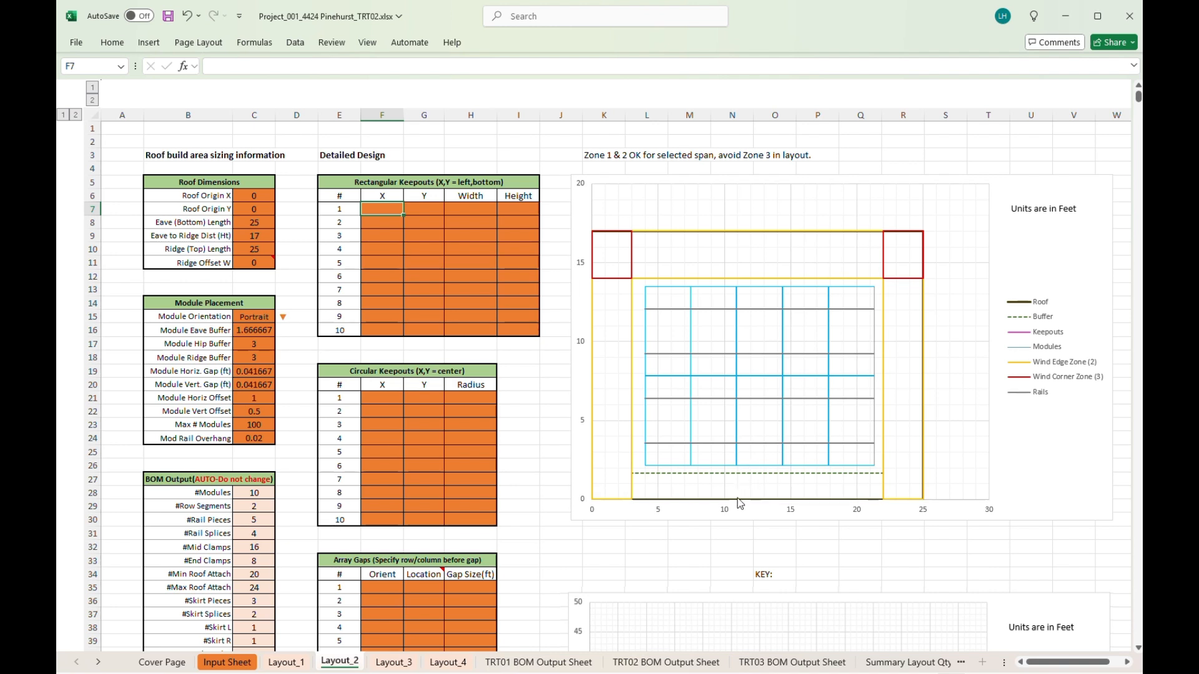
mouse_move(740, 503)
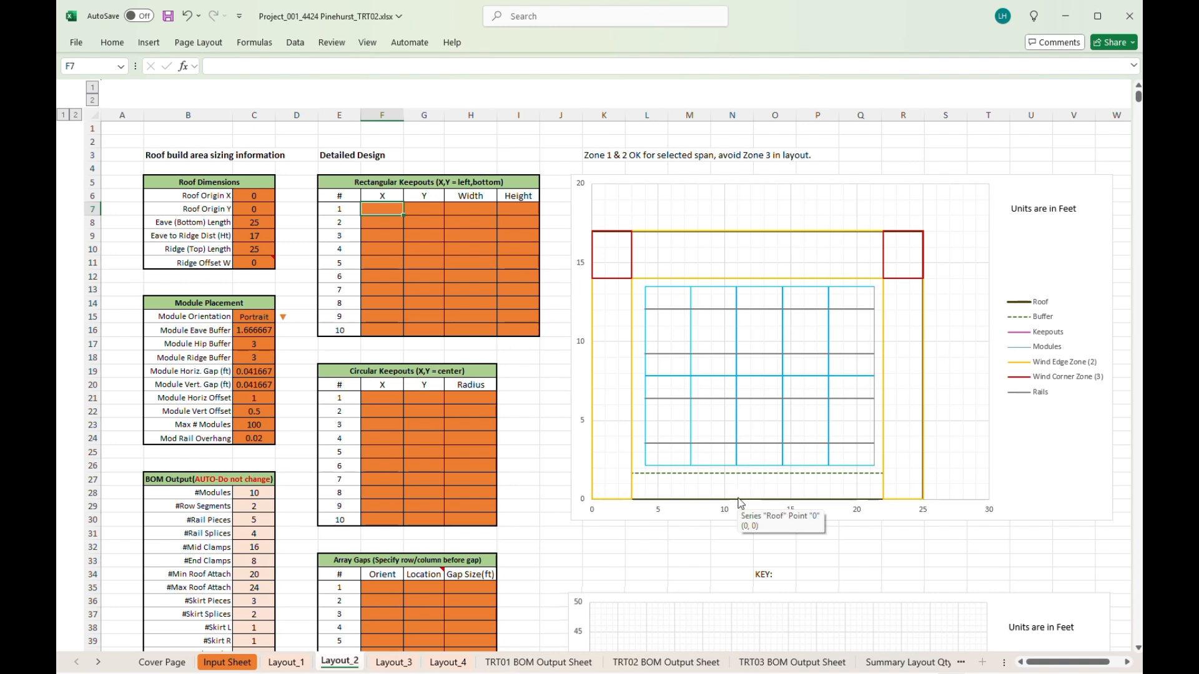
double_click(382, 209)
type("11.5")
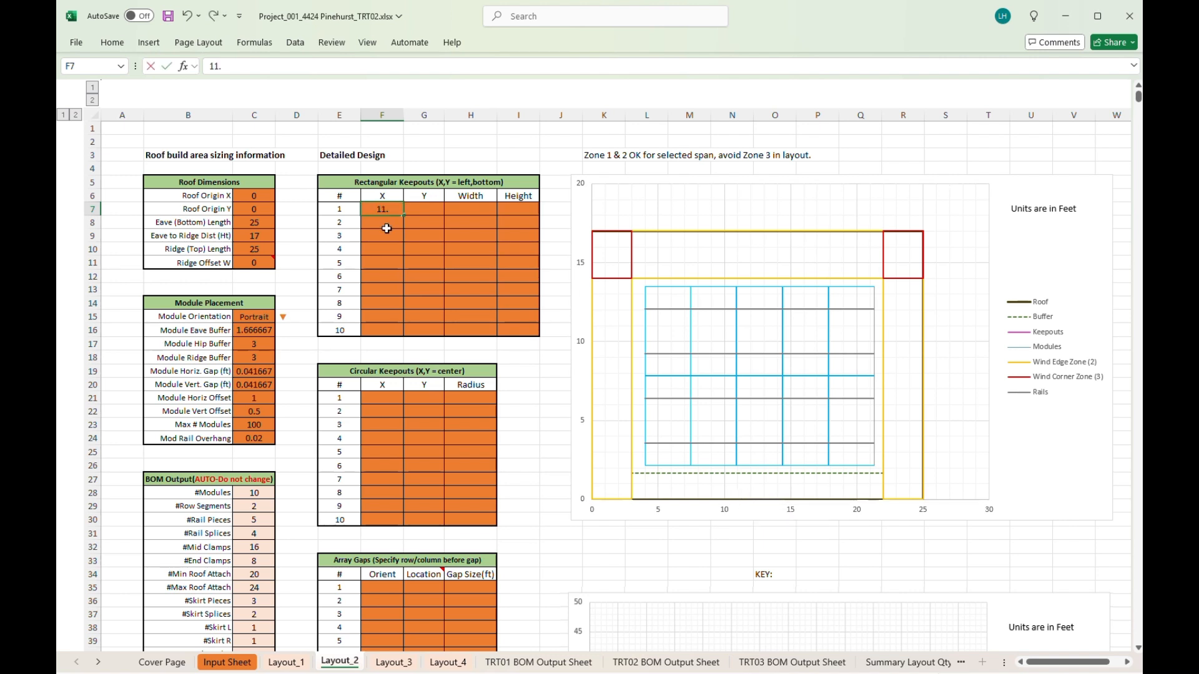
mouse_move(730, 516)
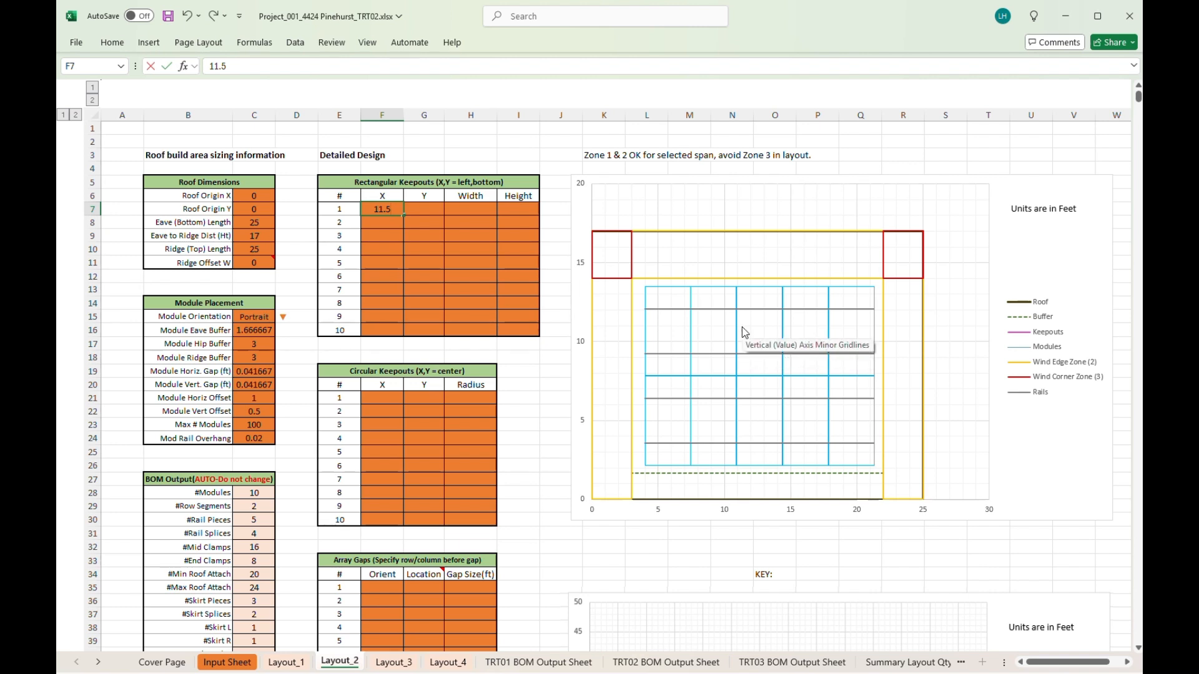
left_click(435, 211)
type("11")
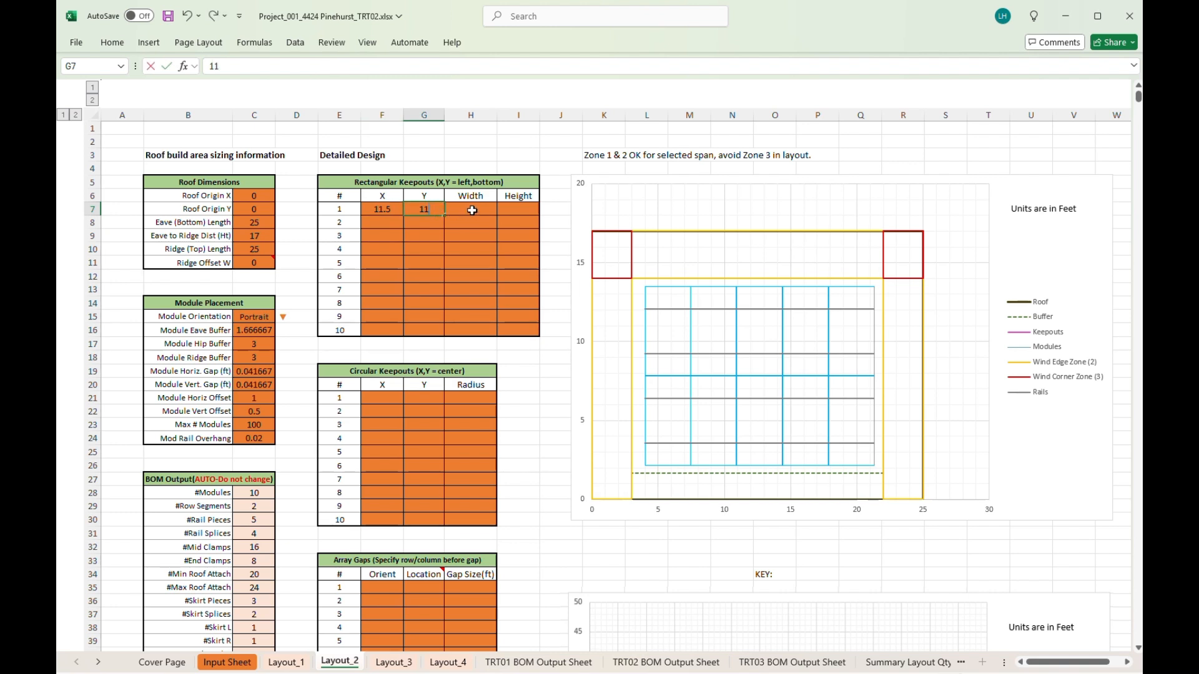
left_click(472, 210)
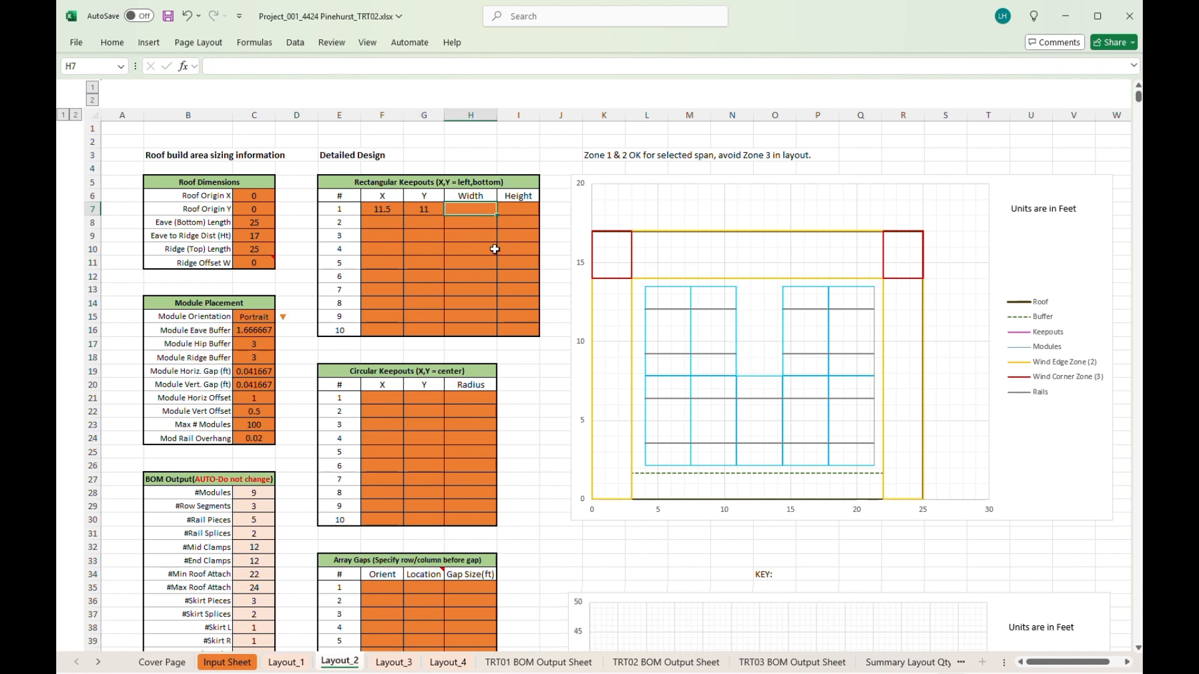
type("3")
left_click(525, 211)
type("4")
key("Return")
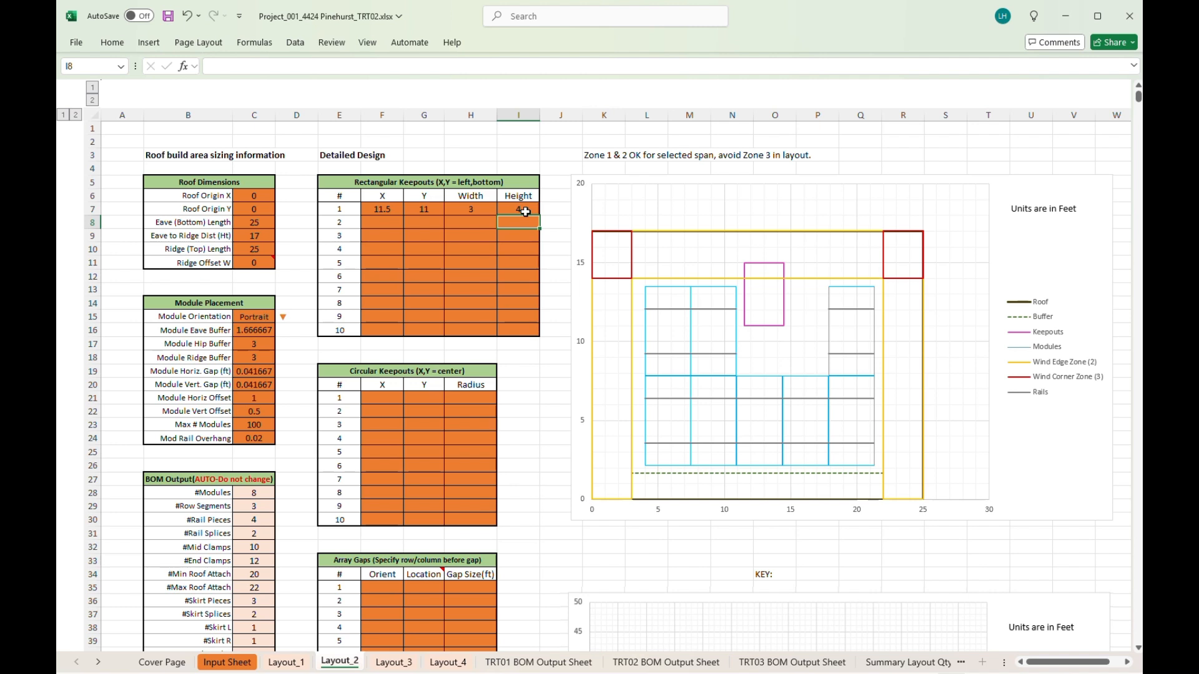
- Adjust keepout 1 to Y 9 and width 2.5
left_click(525, 212)
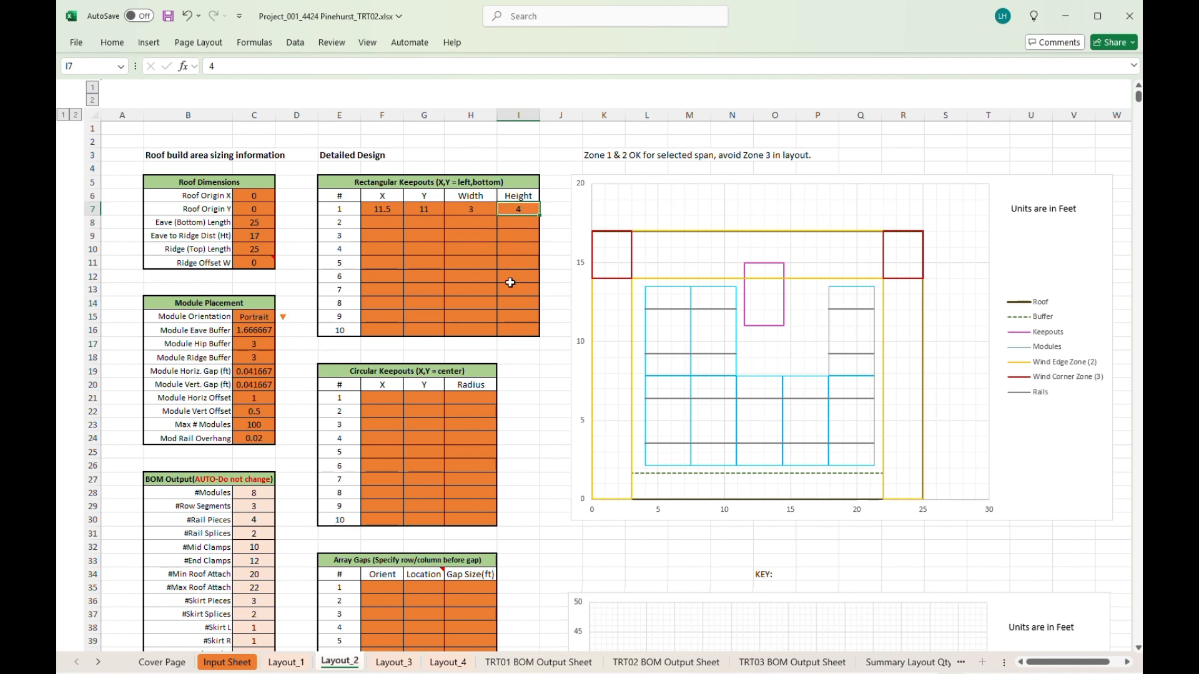
key("Left")
key("Left")
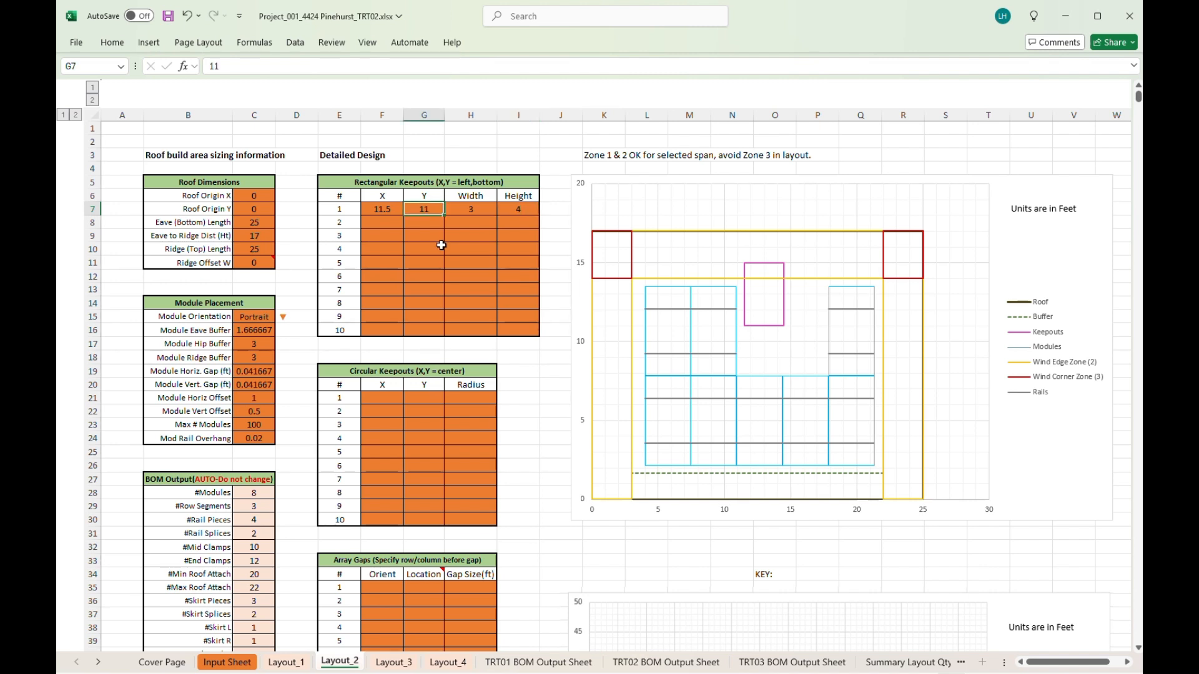
type("9")
key("Return")
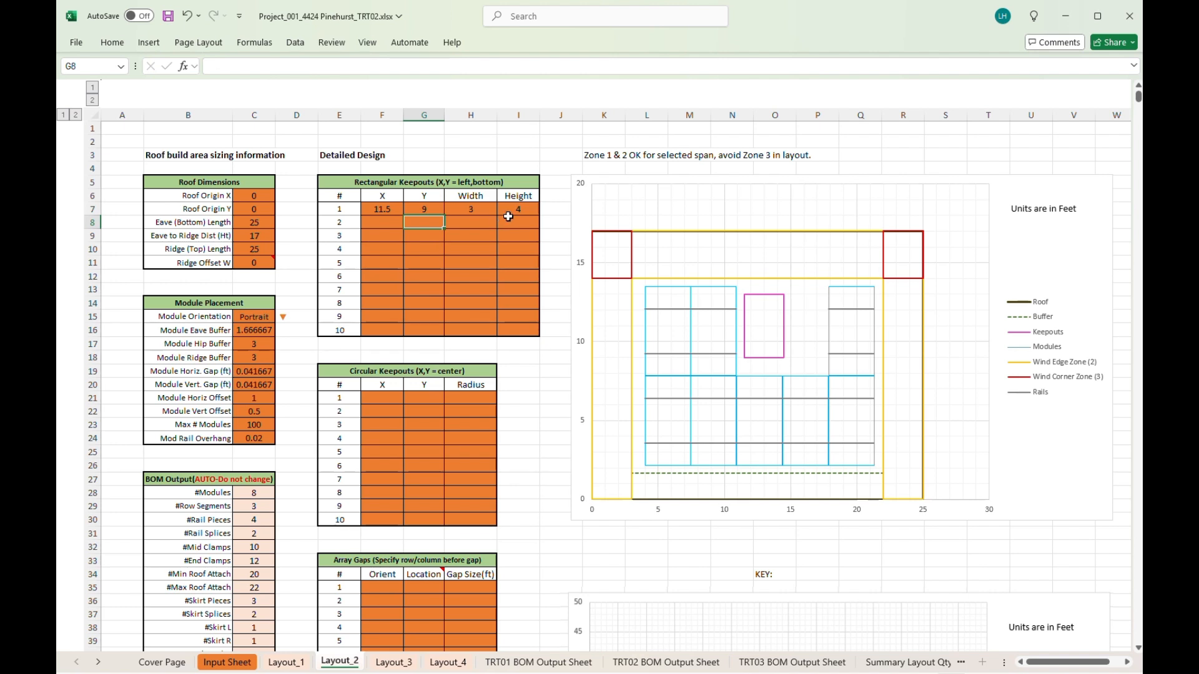
left_click(486, 213)
type("2.")
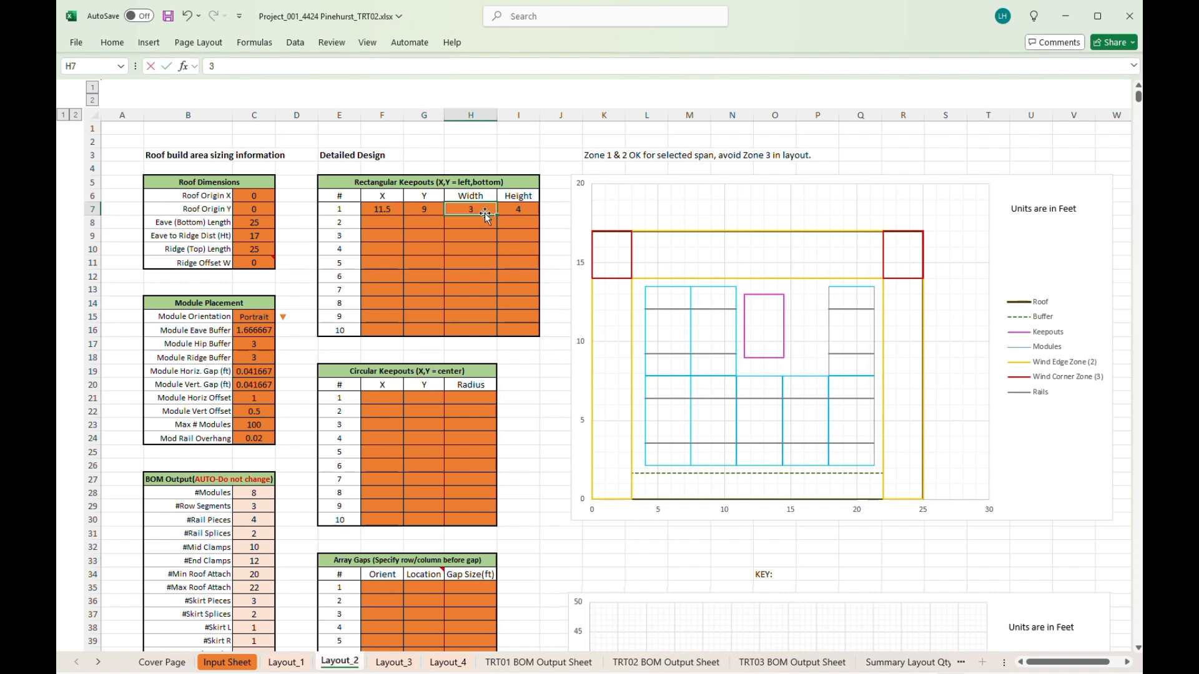
type("5")
key("Return")
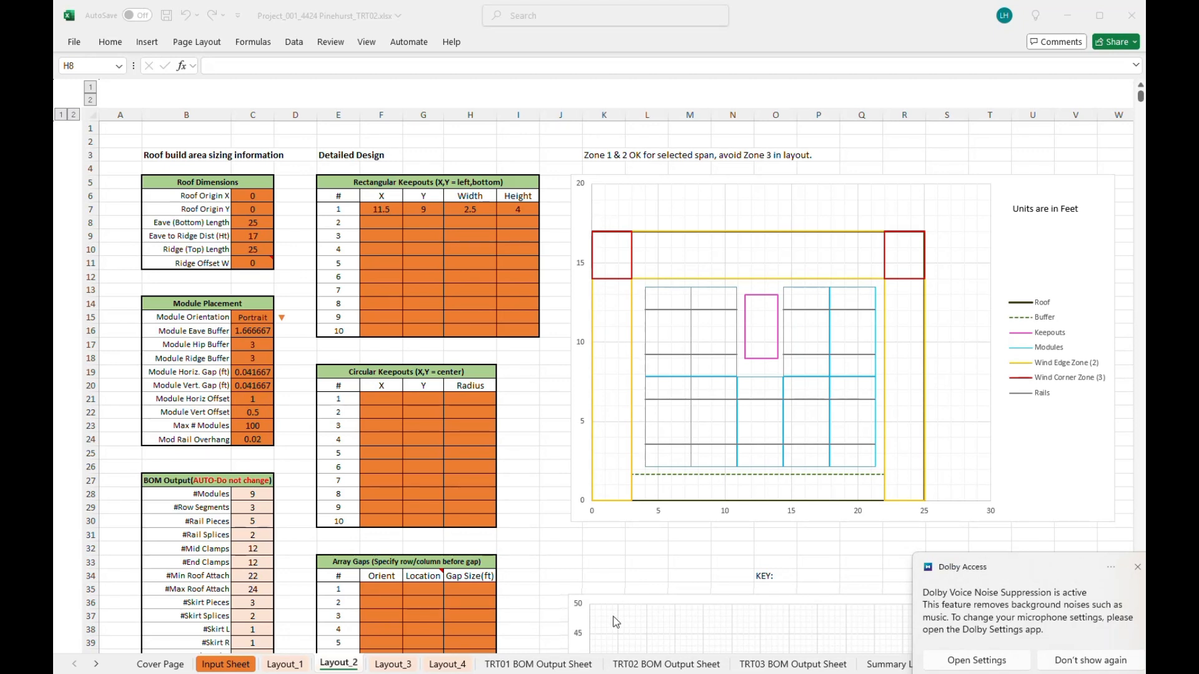
- Review the Layout_1 and Layout_2 sheets, then display the Summary Layout Qtys sheet
left_click(286, 665)
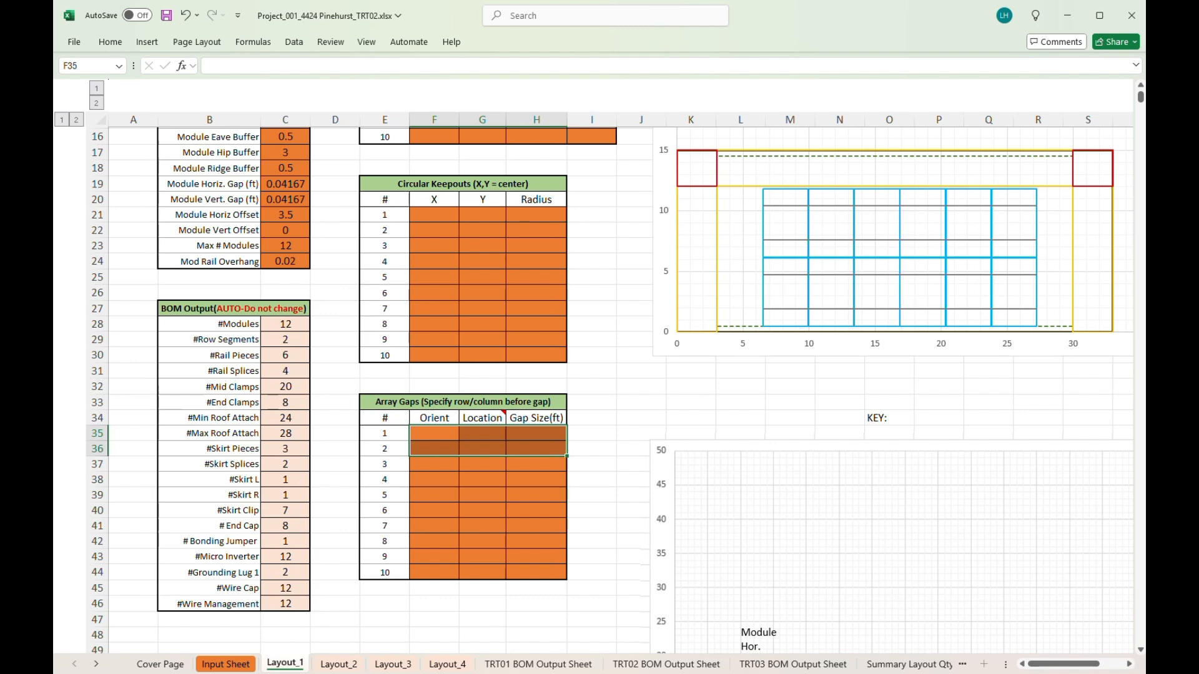
left_click(339, 665)
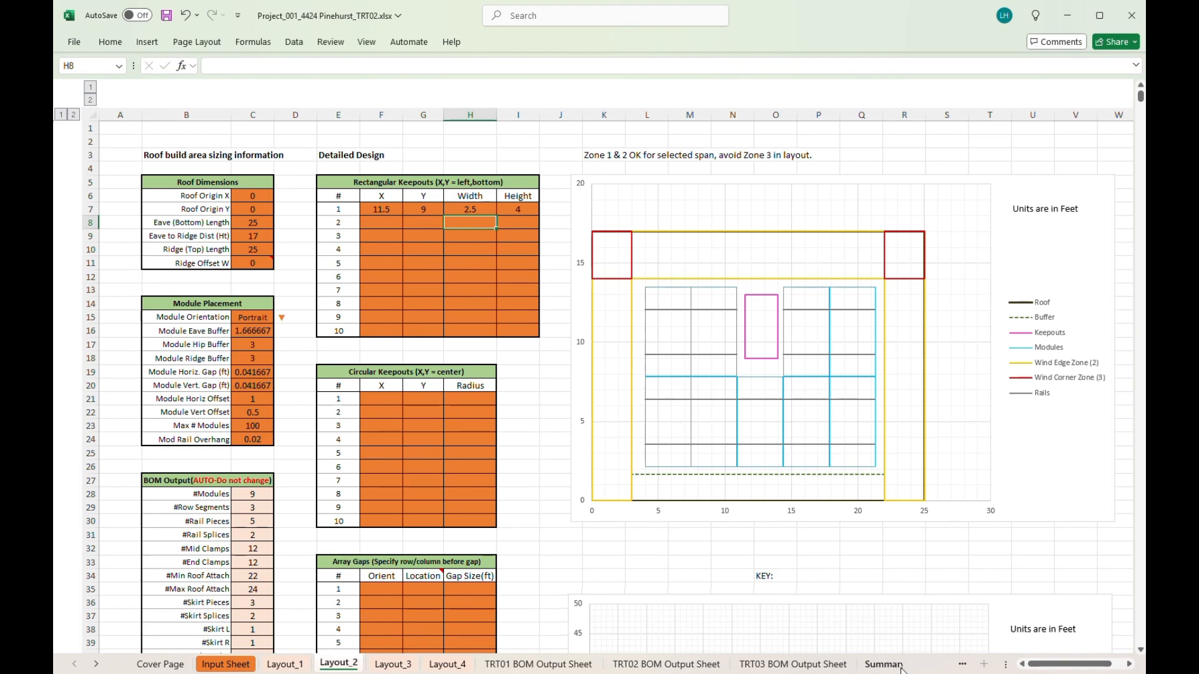
left_click(901, 669)
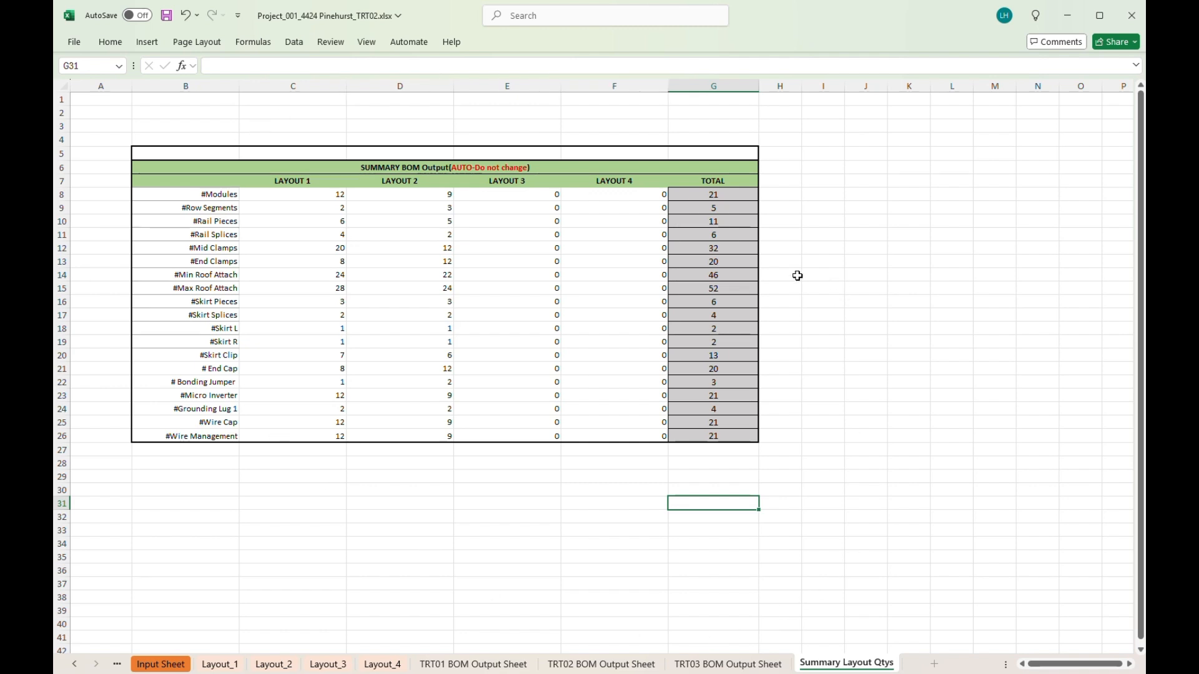